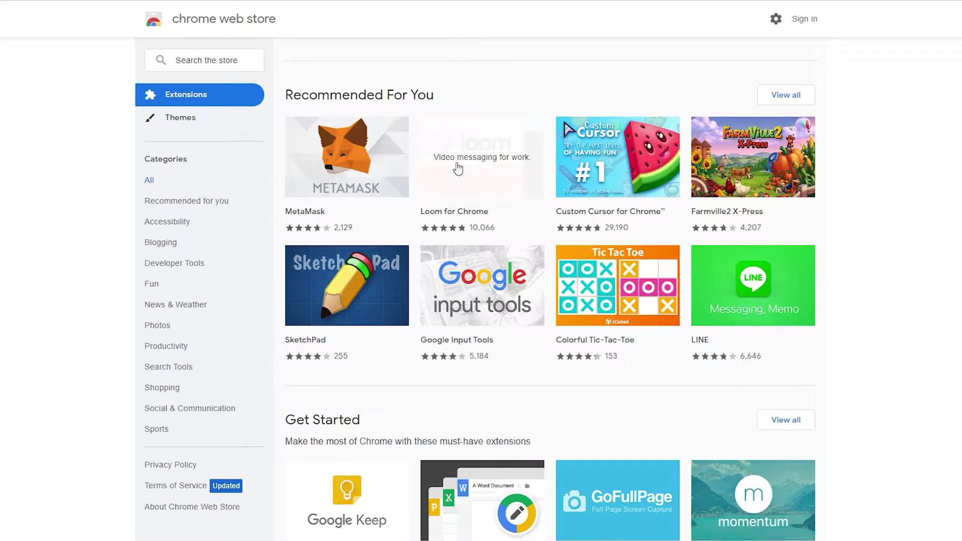
Browse Themes and view all Published by Chrome themes, such as Just Black, Rose and Slate
click(186, 120)
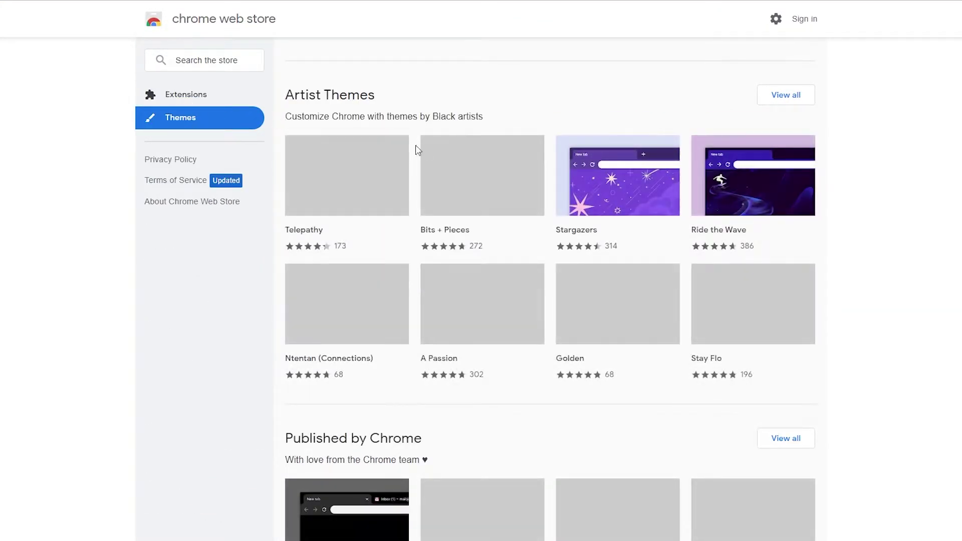
scroll(408, 215, down, 2)
scroll(424, 255, down, 2)
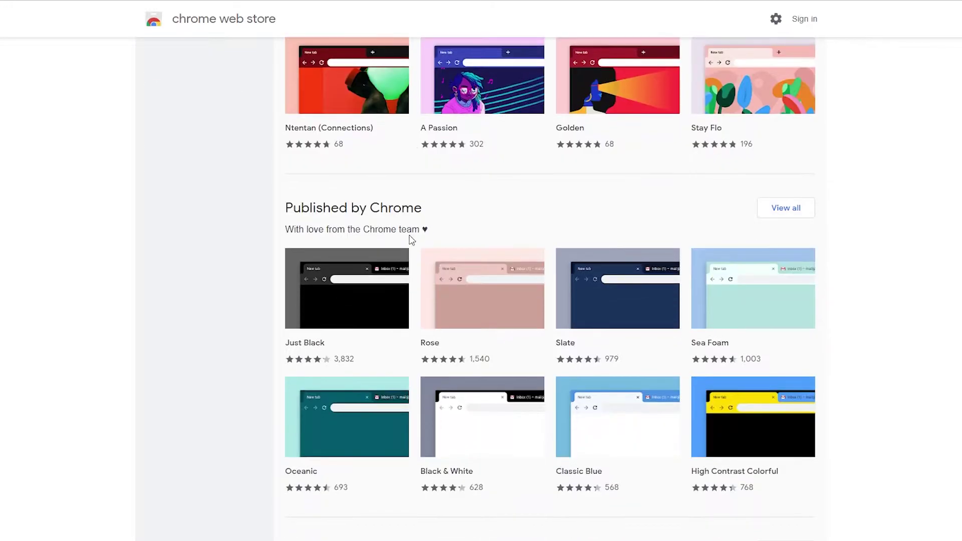
click(789, 207)
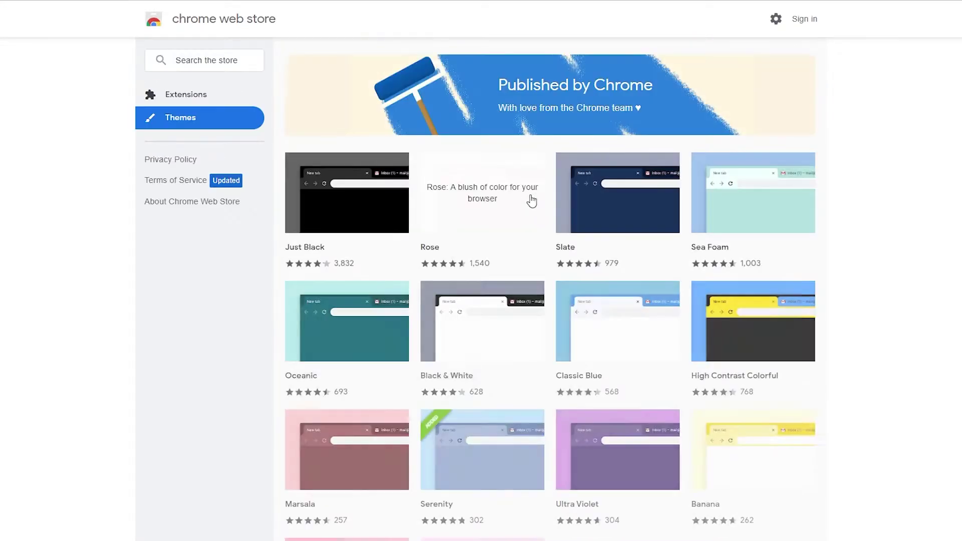
scroll(502, 204, down, 2)
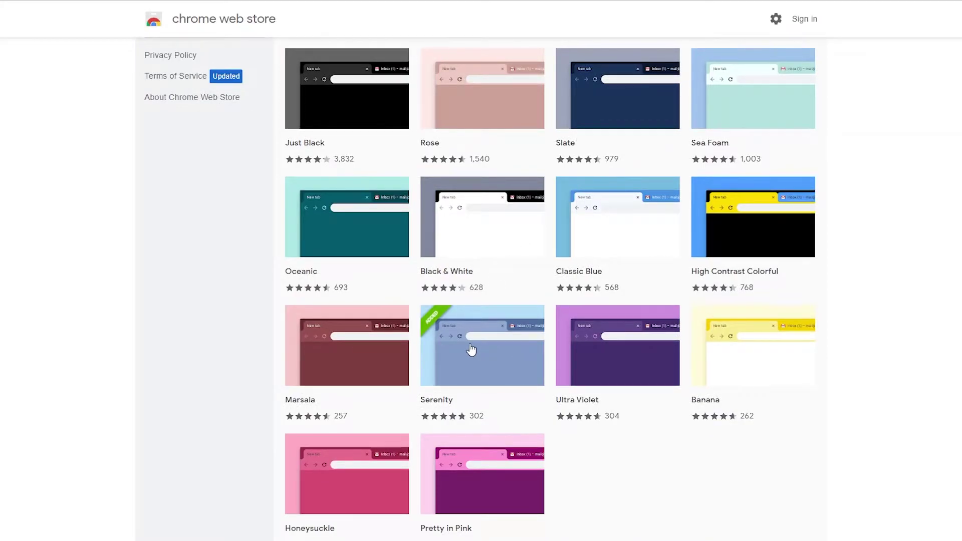
scroll(496, 357, up, 2)
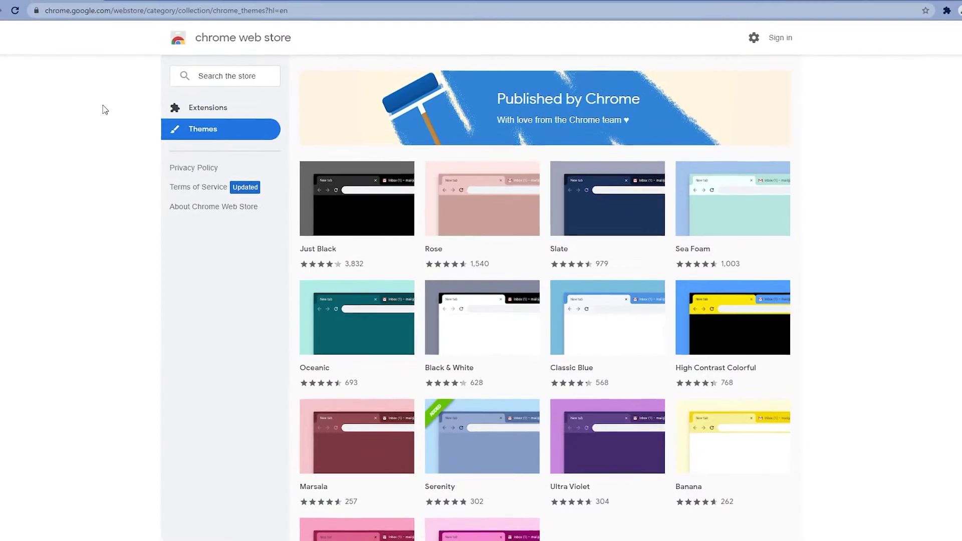
Switch to the nightTab listing and open a new tab with the Cool stuff and Dev sites groups
click(166, 11)
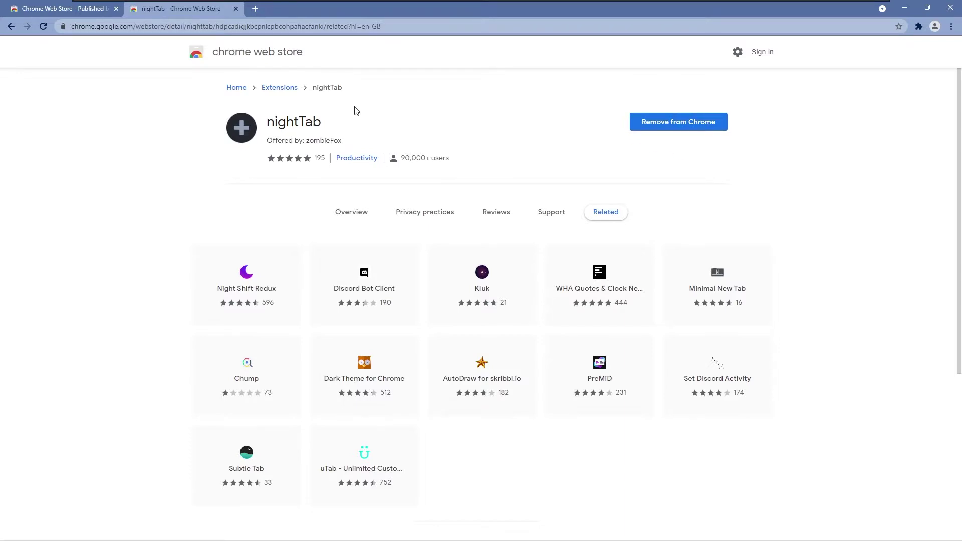
click(256, 9)
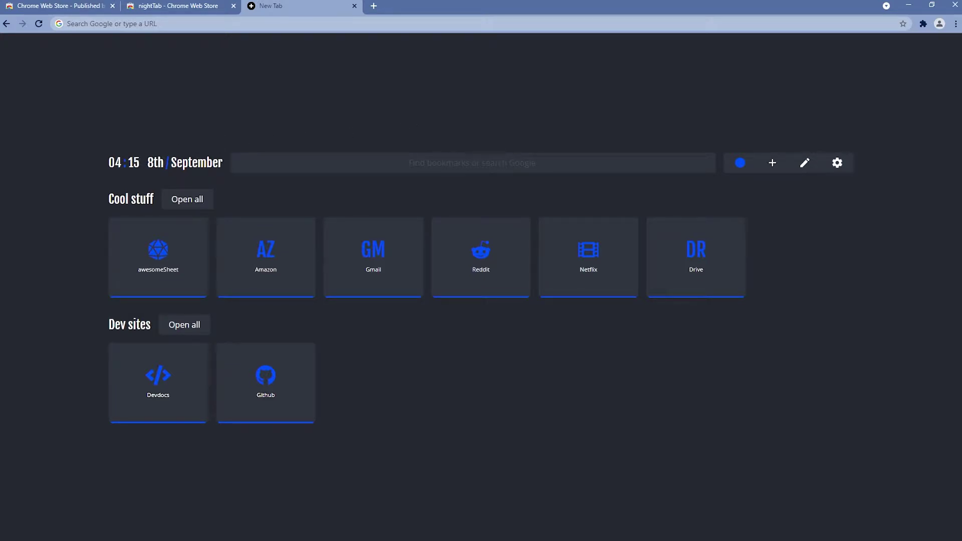
Set the nightTab accent colour to teal green, RGB 0, 255, 183
click(518, 159)
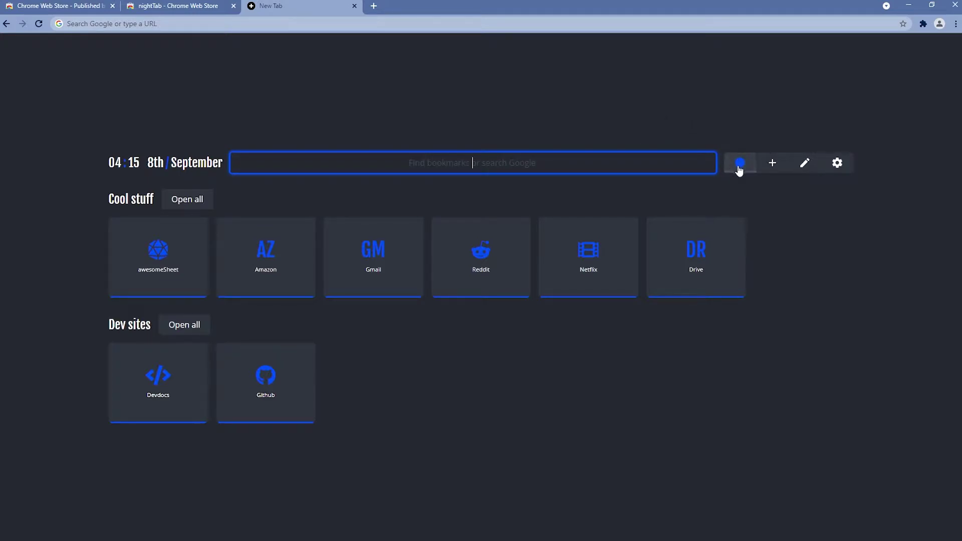
click(741, 165)
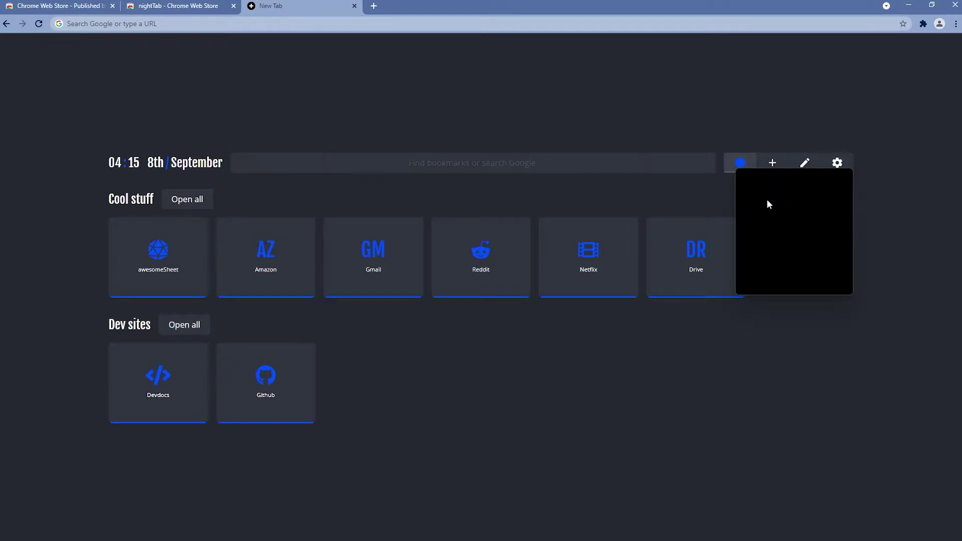
drag(808, 251, 817, 251)
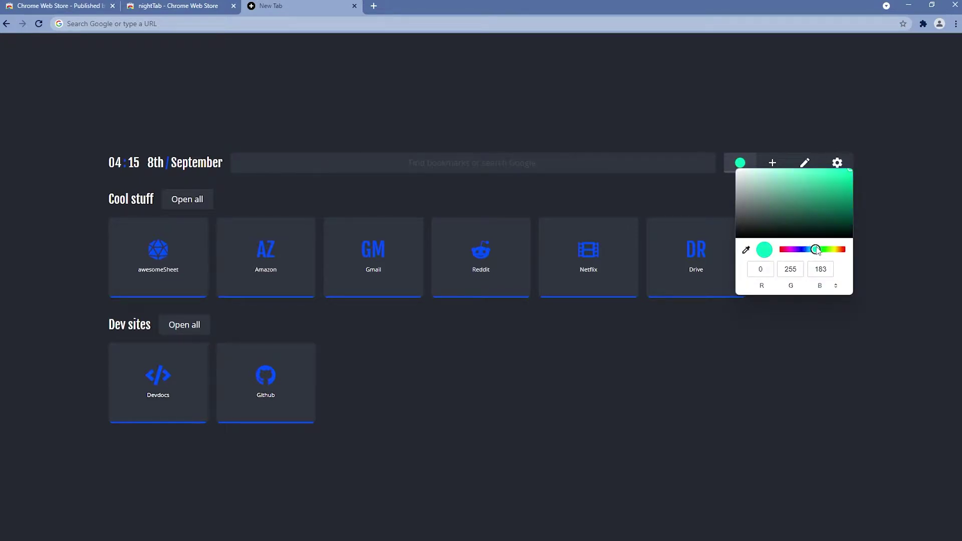
click(768, 97)
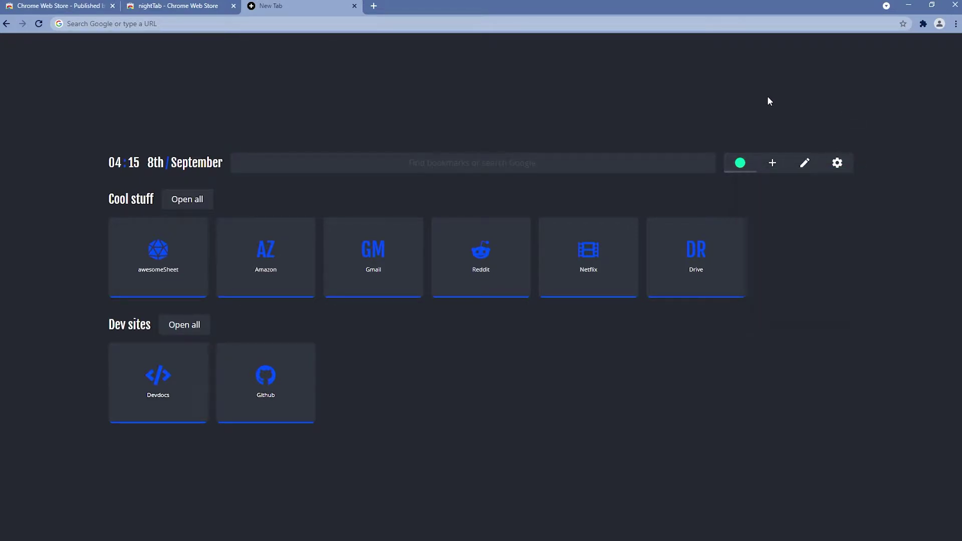
click(772, 165)
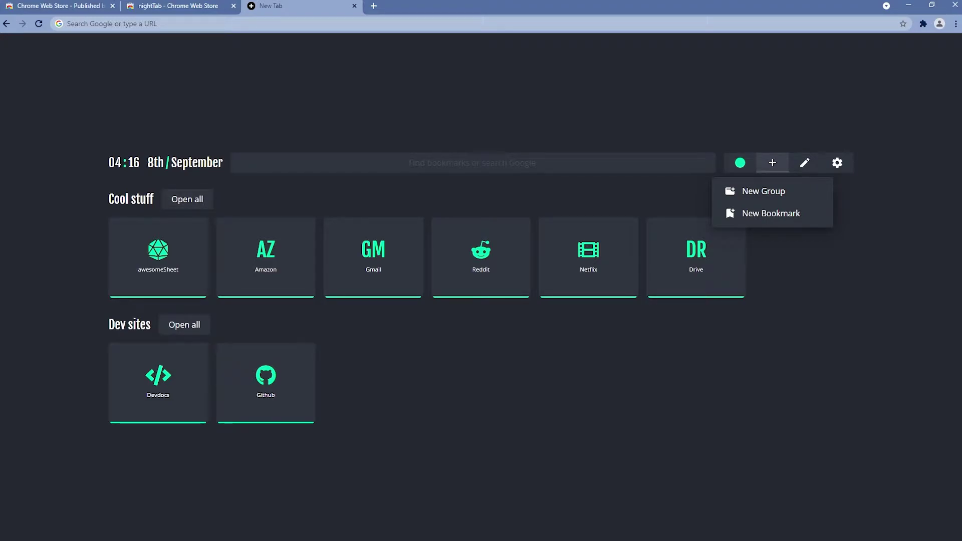
mouse_move(107, 199)
mouse_down()
mouse_move(146, 199)
mouse_move(109, 199)
mouse_up()
click(275, 194)
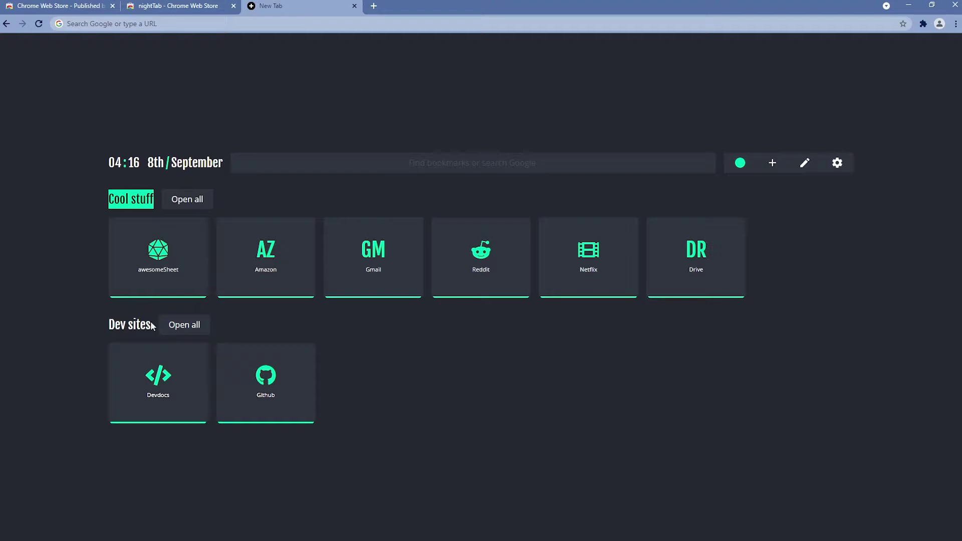
drag(145, 326, 107, 329)
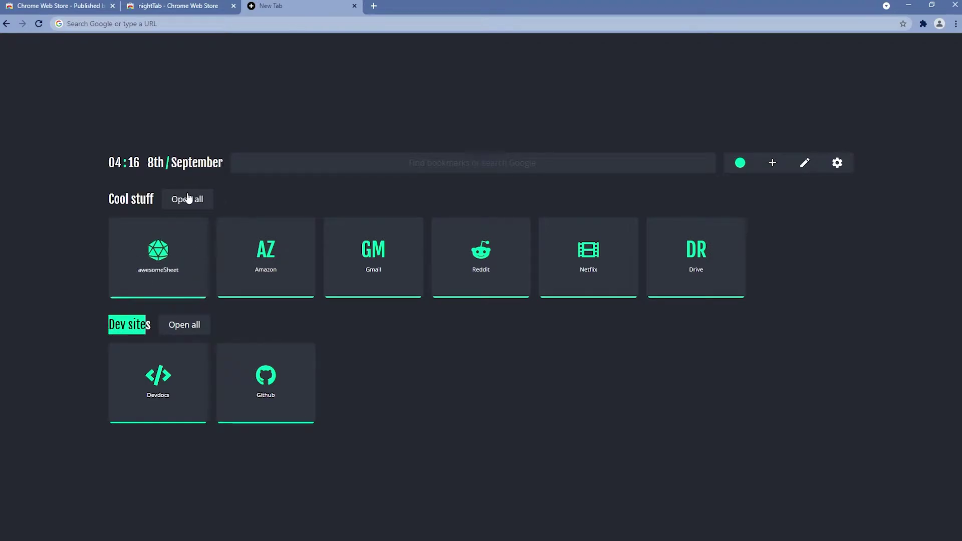
click(196, 210)
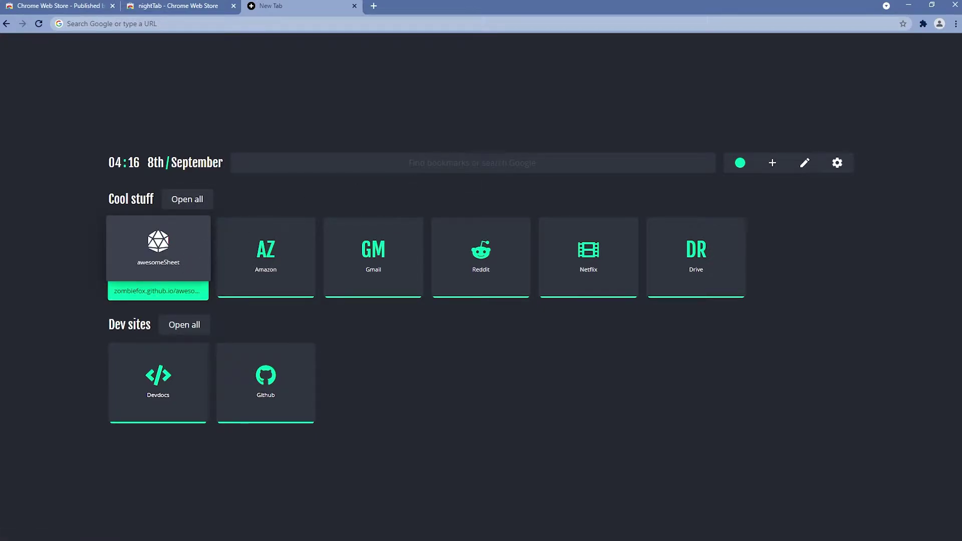
click(805, 163)
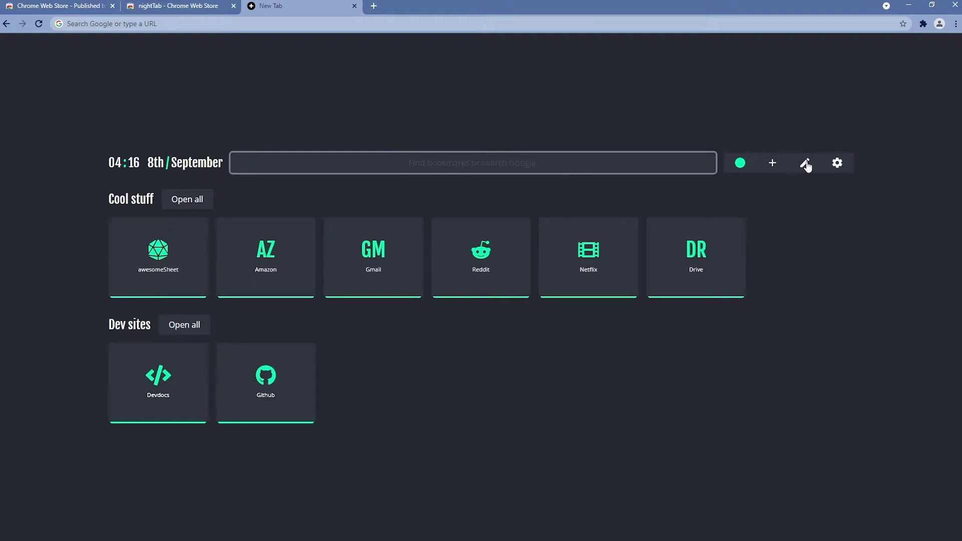
In edit mode, move Cool stuff below Dev sites, then back above it
click(804, 163)
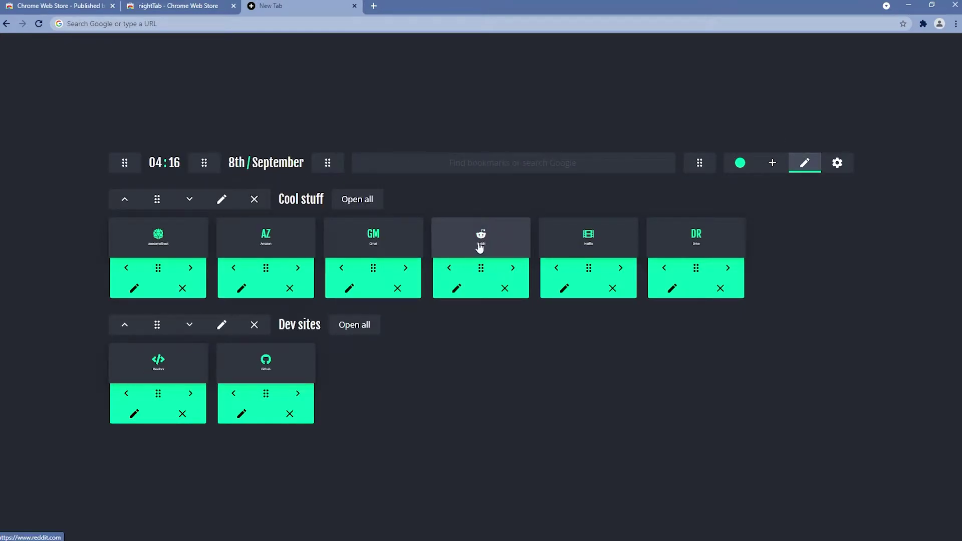
click(191, 202)
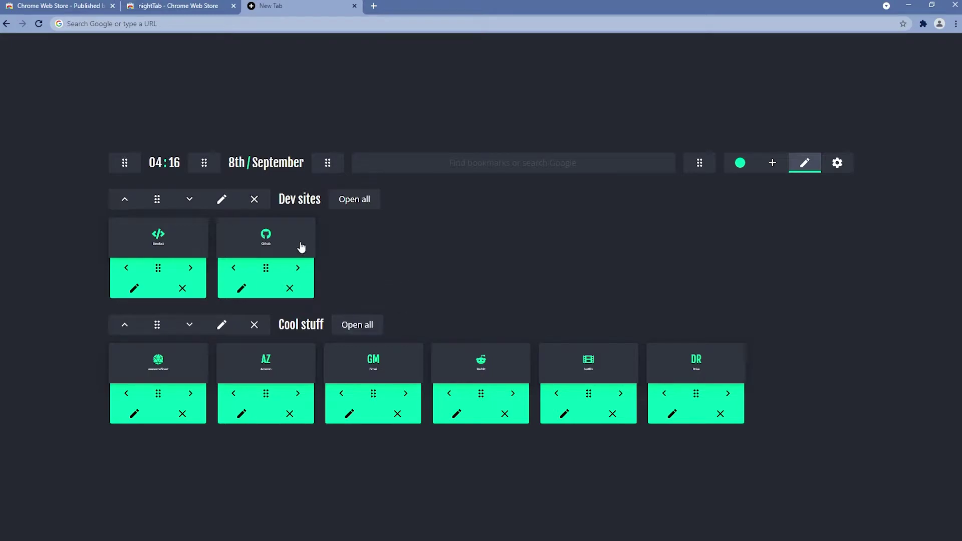
click(125, 325)
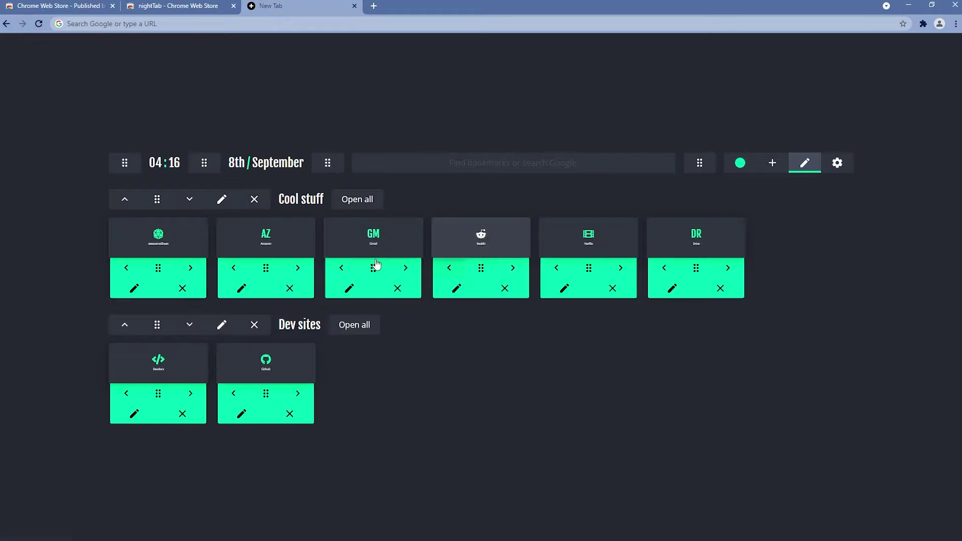
click(248, 289)
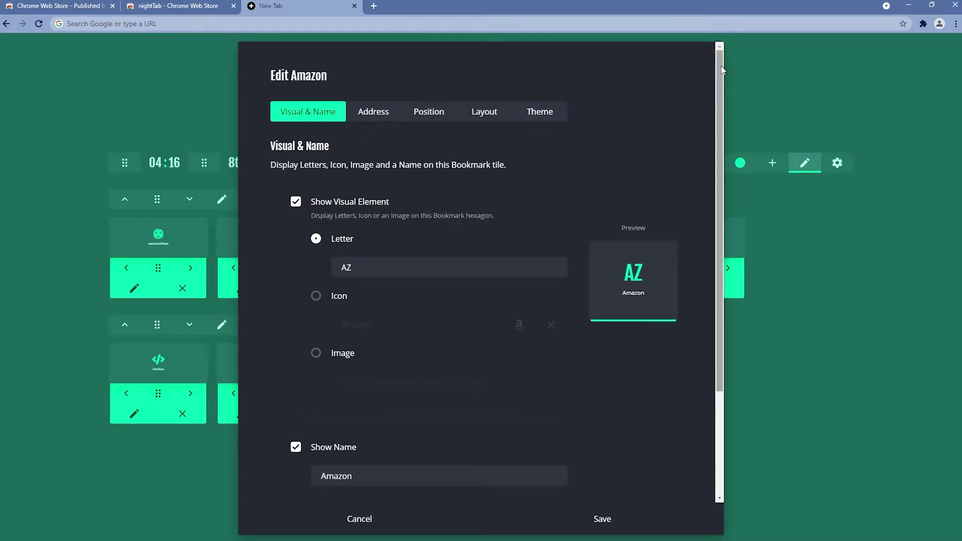
Try the Amazon tile's Icon and Image visuals, then return it to the AZ letters
scroll(715, 124, down, 3)
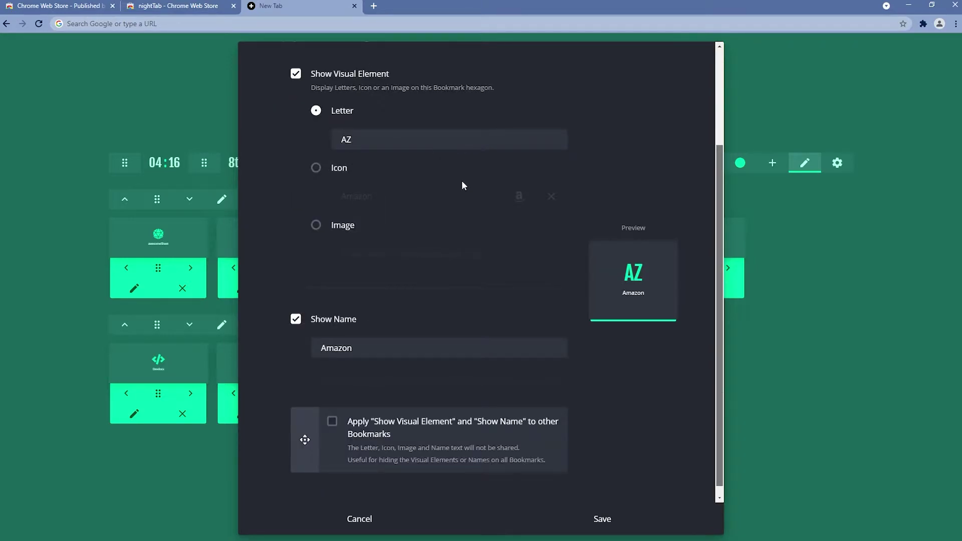
scroll(462, 185, up, 3)
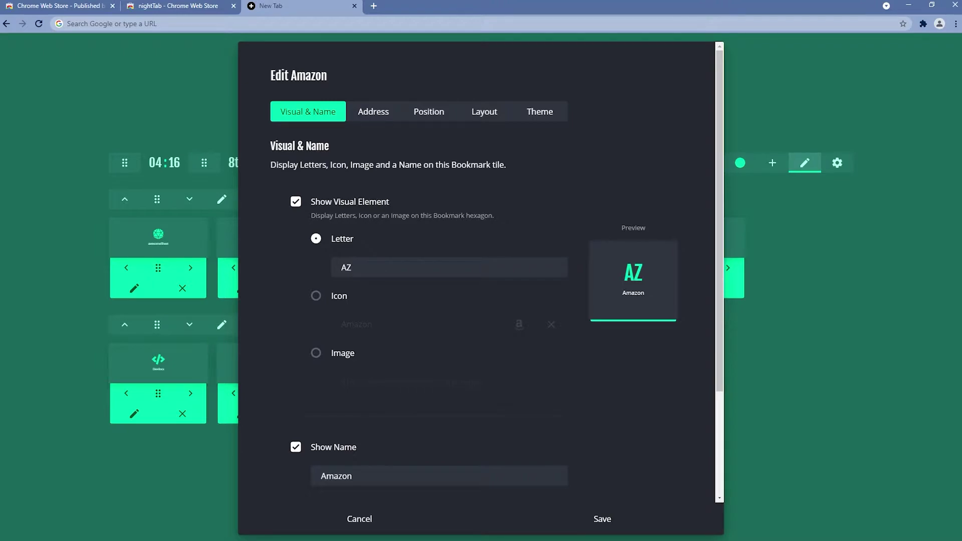
click(351, 275)
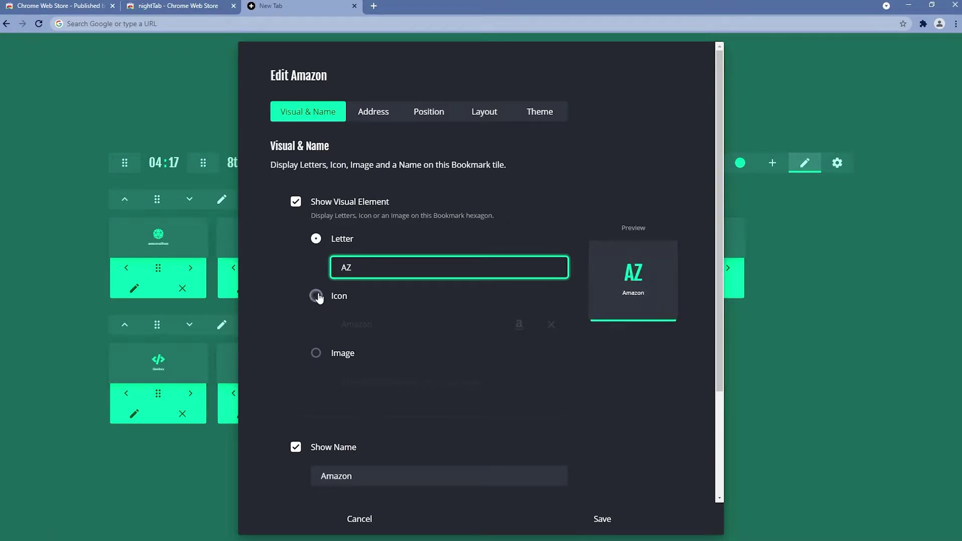
click(316, 296)
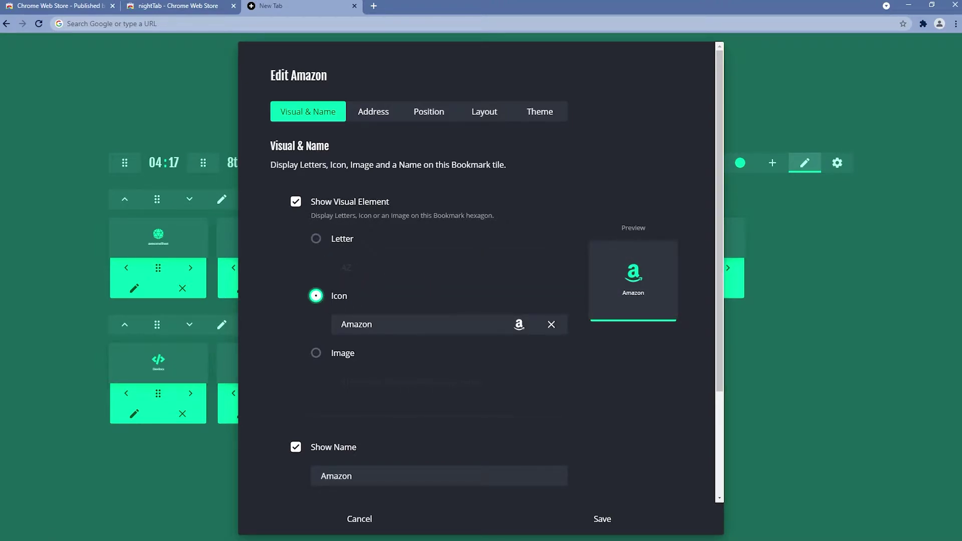
click(316, 354)
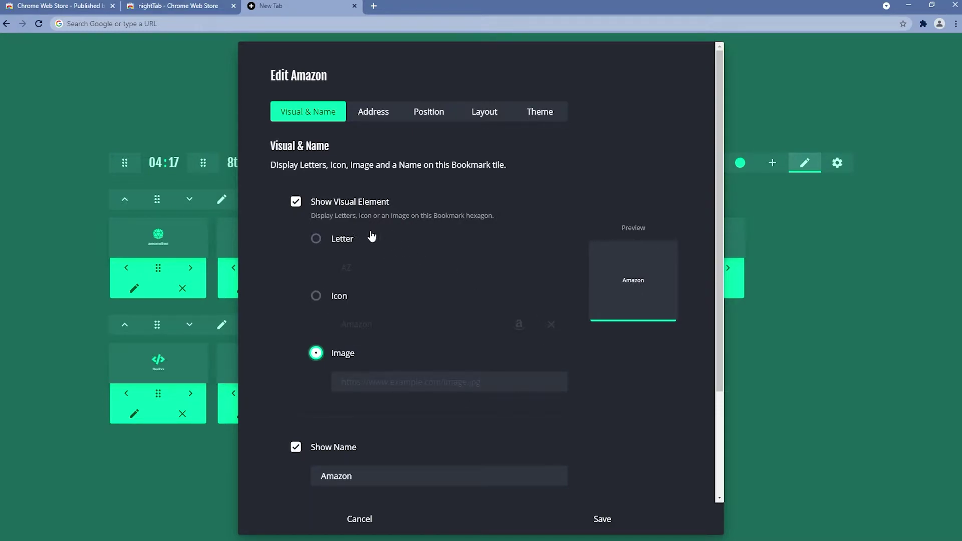
click(350, 240)
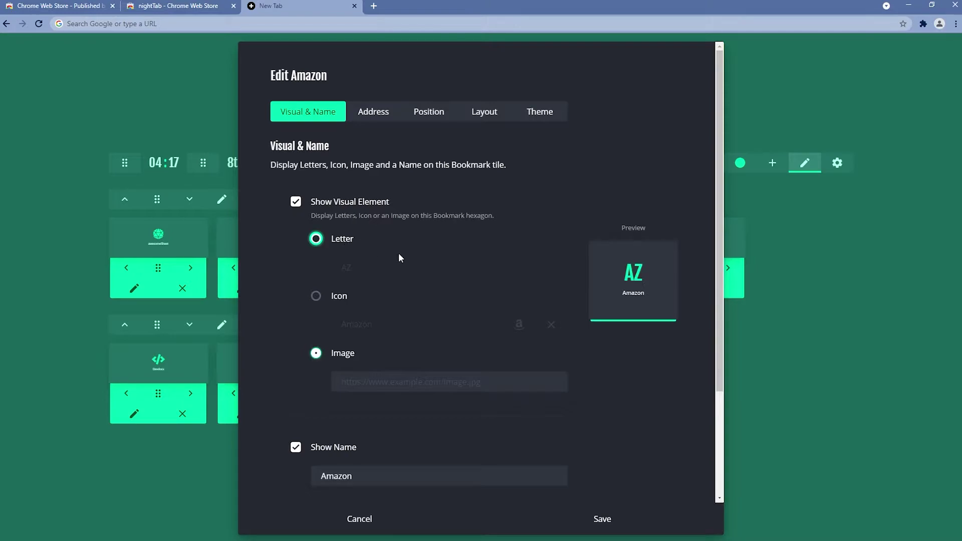
Hide the Amazon name on the tile, then show it again
scroll(497, 323, down, 2)
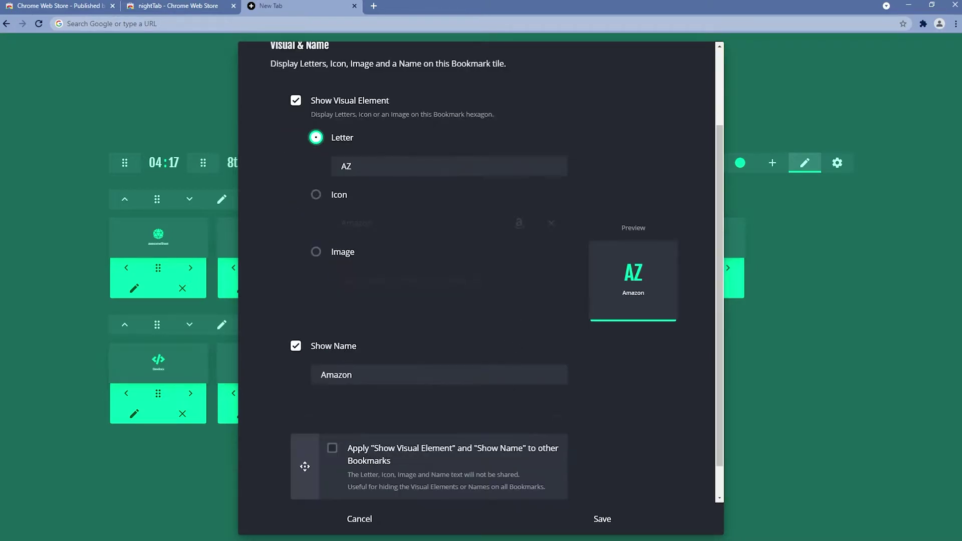
scroll(364, 331, down, 1)
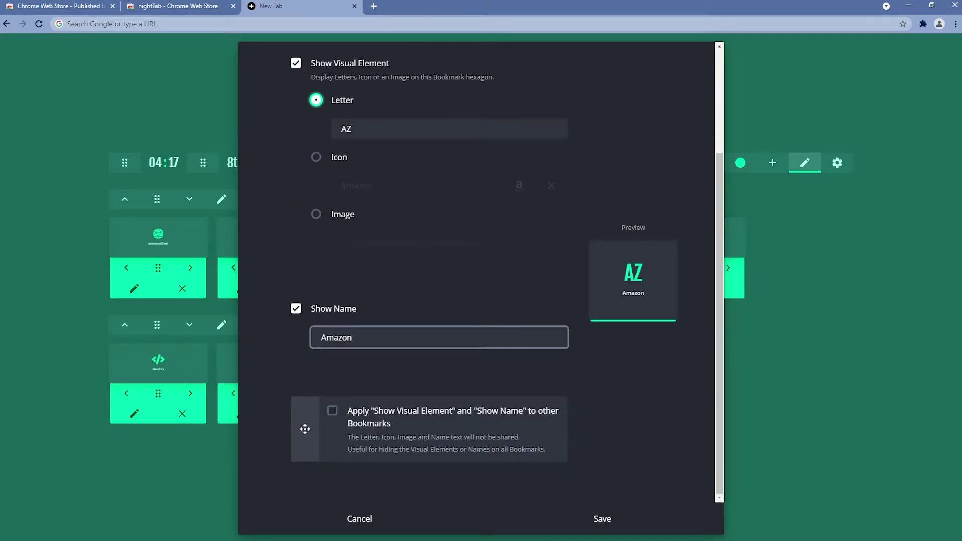
click(333, 310)
key(space)
scroll(457, 247, up, 3)
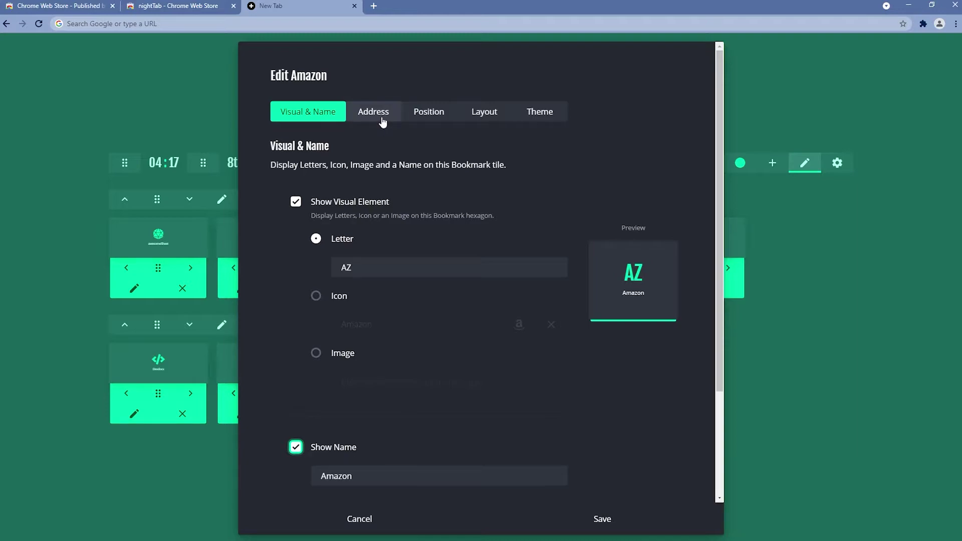
click(383, 120)
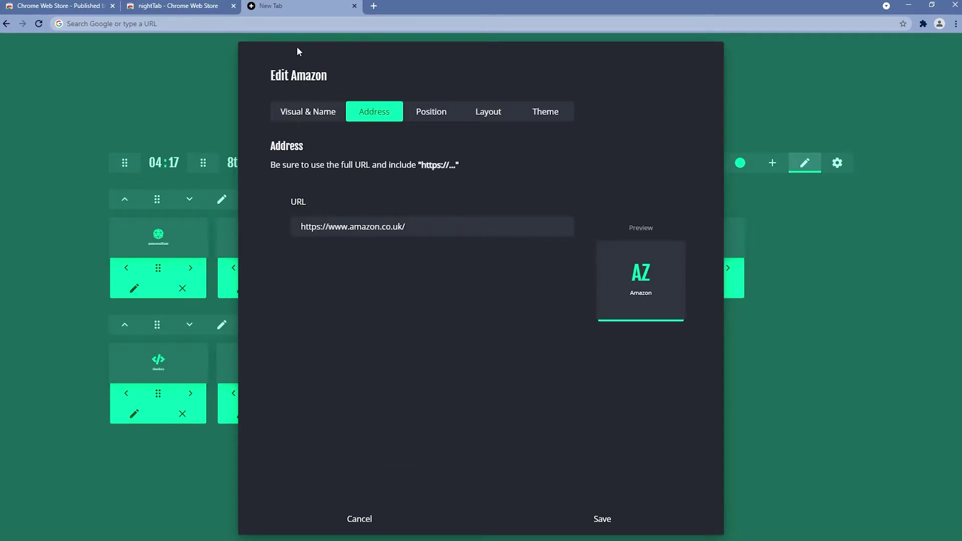
key(Tab)
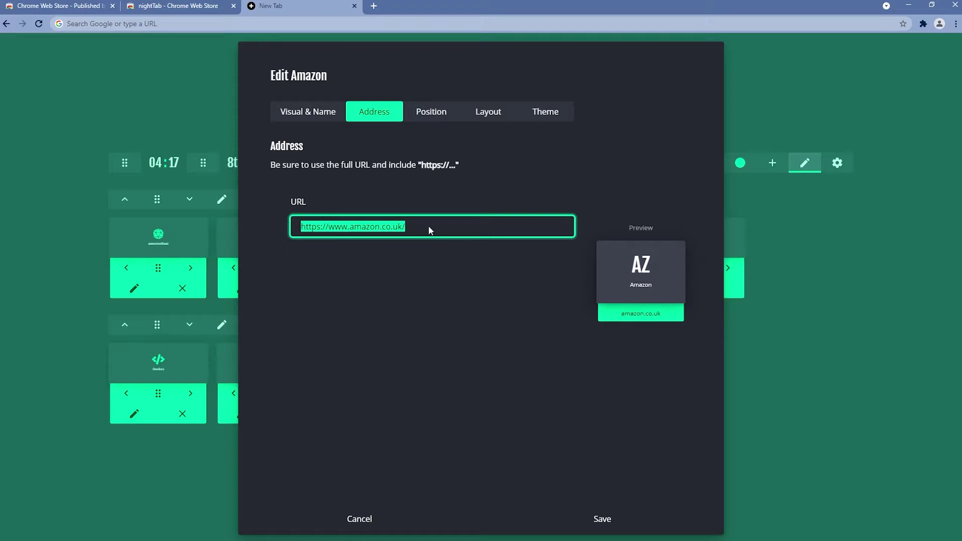
click(380, 227)
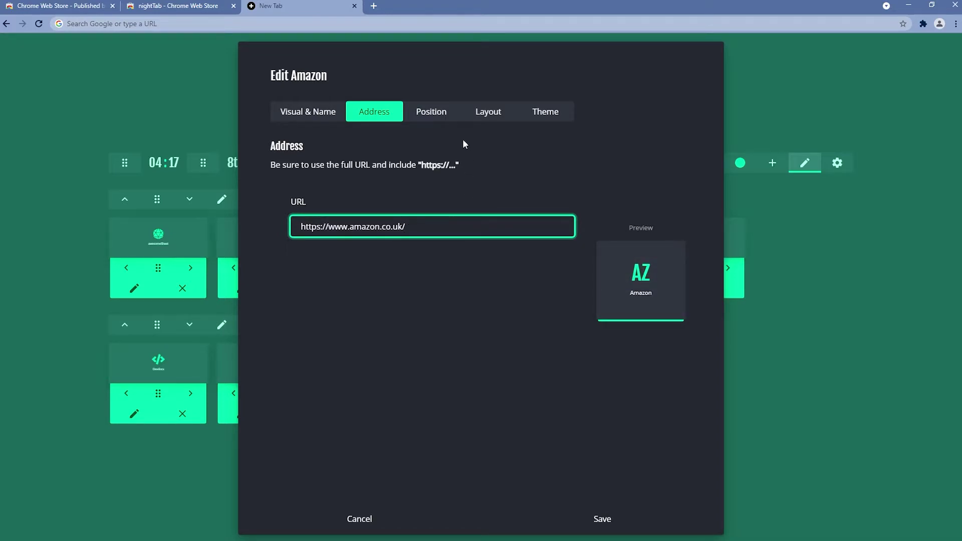
click(431, 111)
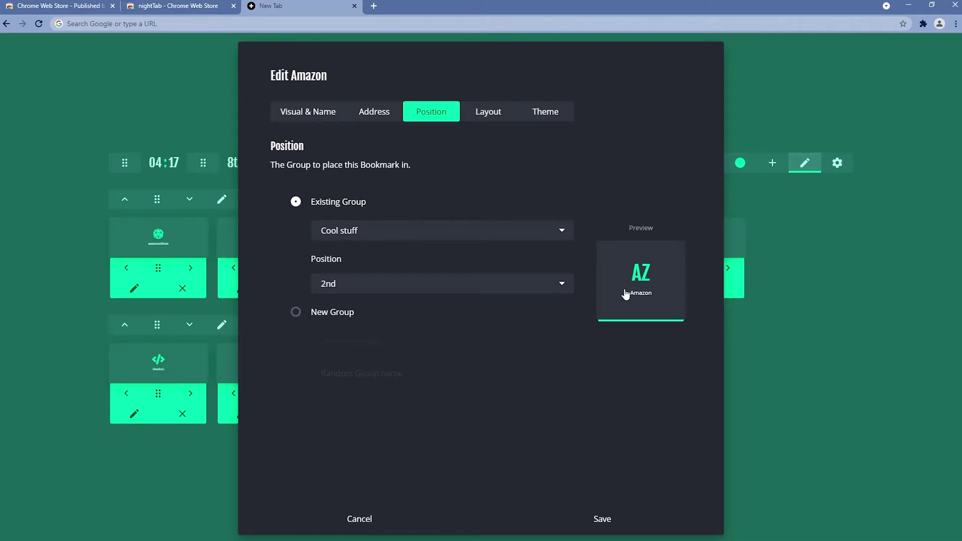
Review the Group and Position choices (Cool stuff, 2nd), then put Amazon in a new group
click(365, 231)
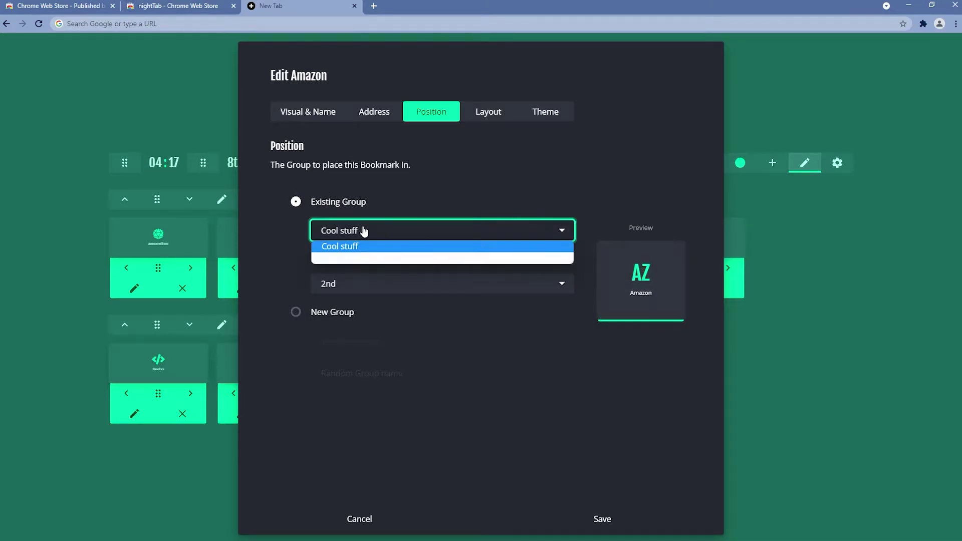
click(473, 176)
click(408, 253)
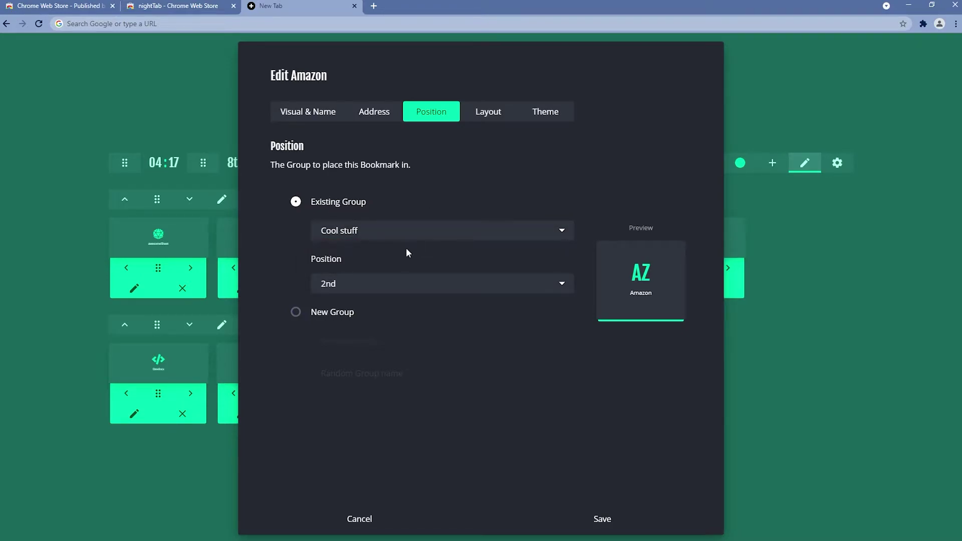
click(361, 283)
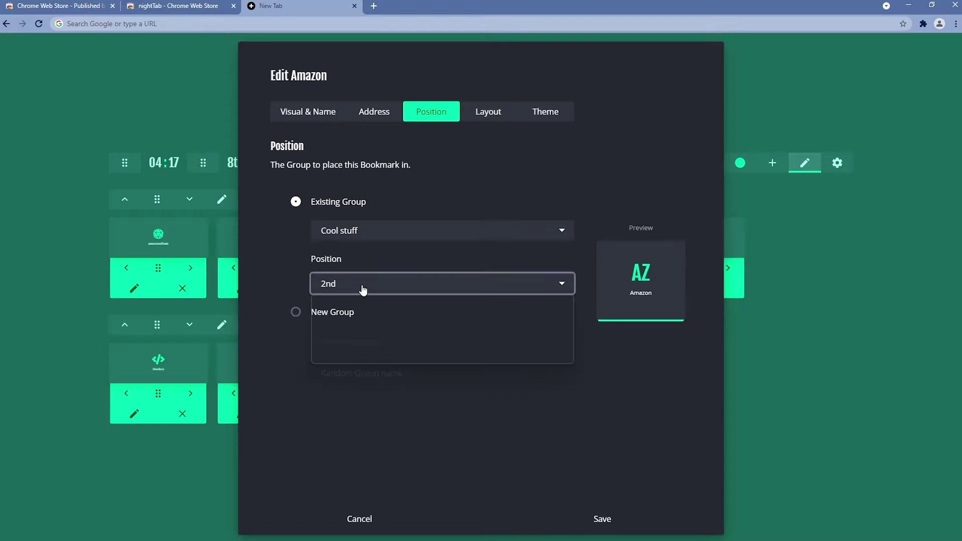
click(458, 282)
click(447, 280)
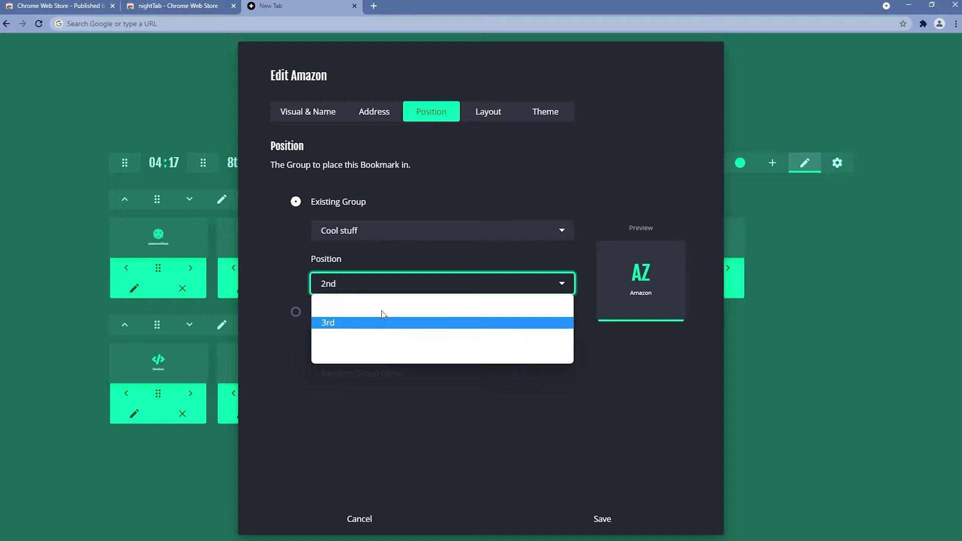
click(399, 327)
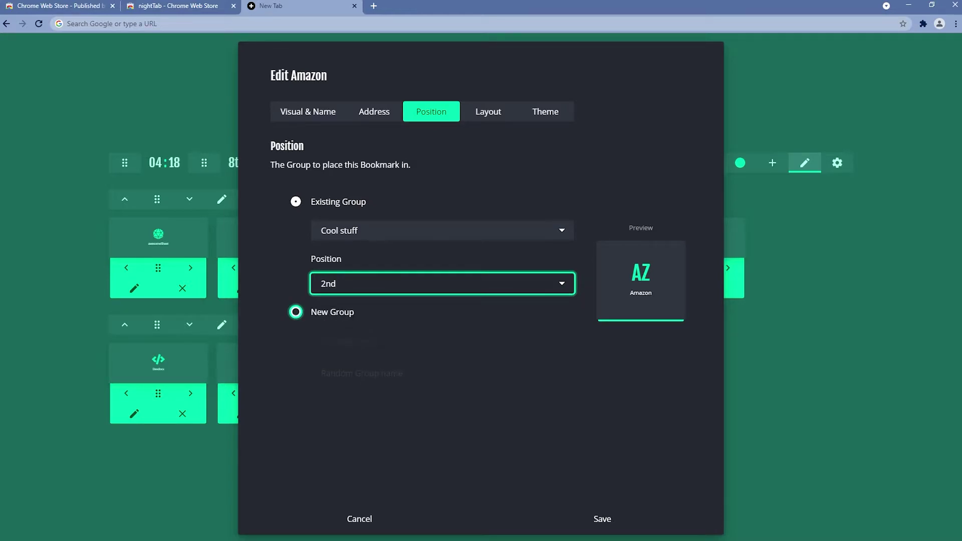
click(360, 315)
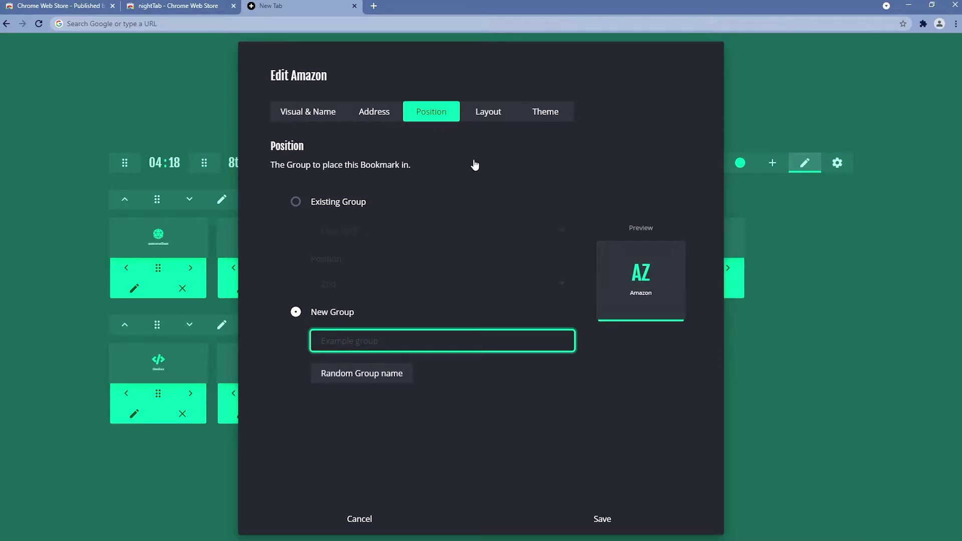
click(486, 113)
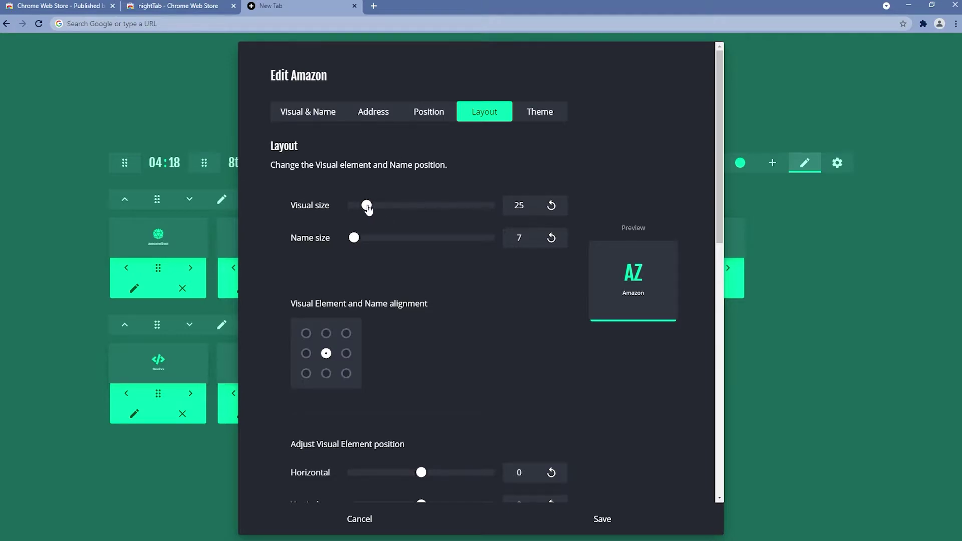
Set Amazon's Visual size to 40 and Name size to 22, leaving rotation at 0
drag(367, 207, 377, 206)
drag(355, 240, 365, 241)
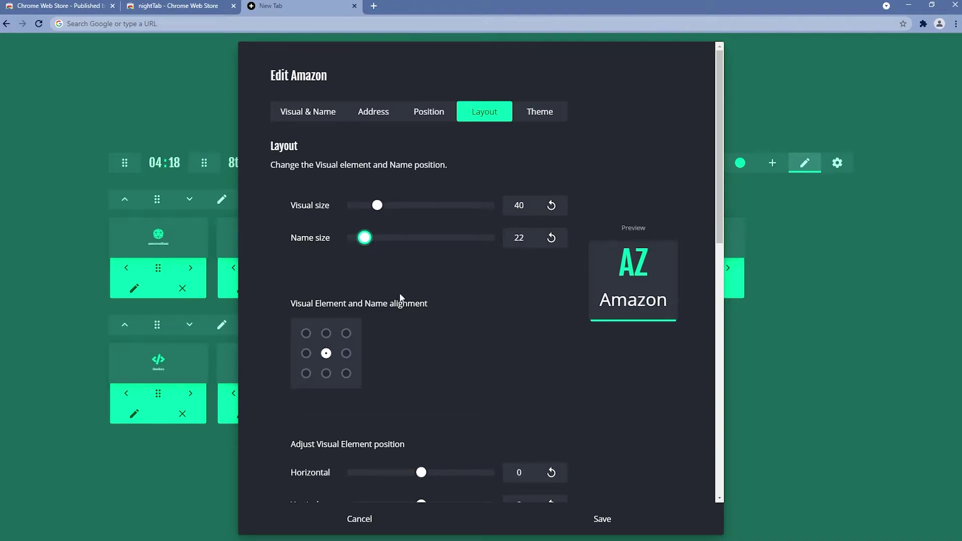
scroll(421, 290, down, 1)
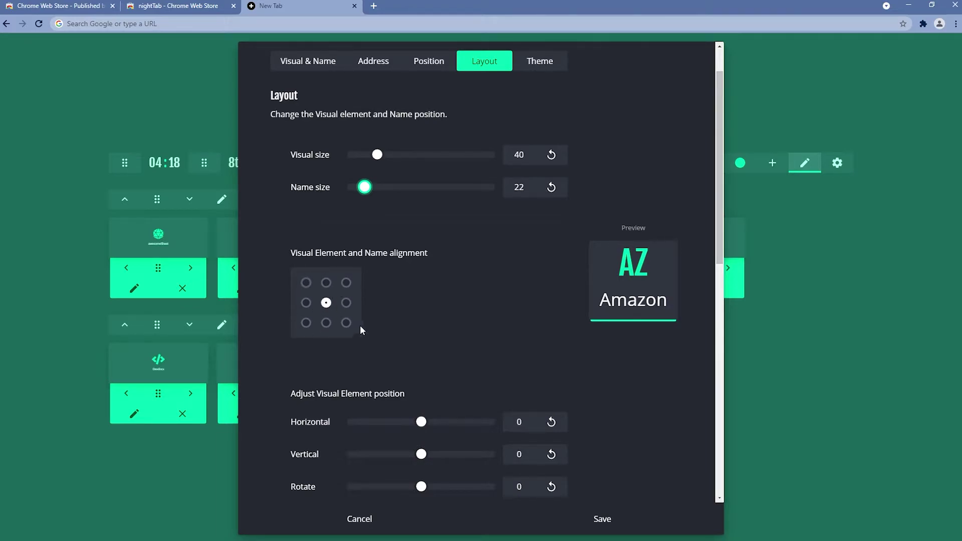
scroll(371, 340, down, 1)
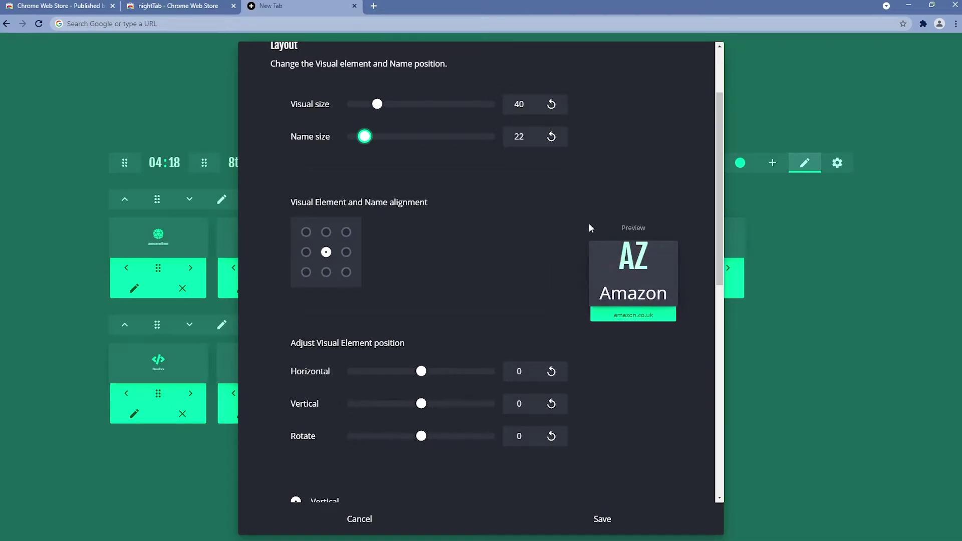
click(435, 437)
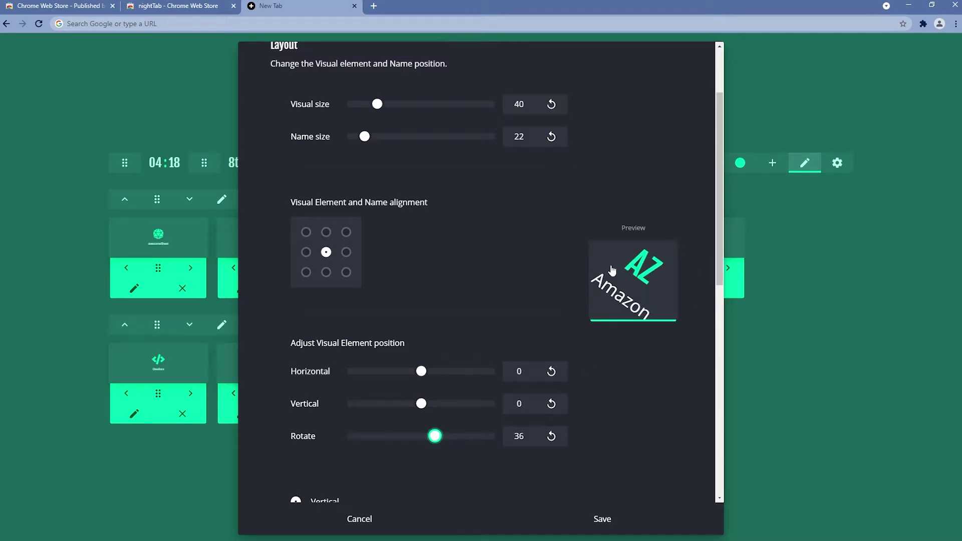
click(551, 436)
Try placing the name above the letters, then restore AZ above the name
scroll(551, 351, down, 4)
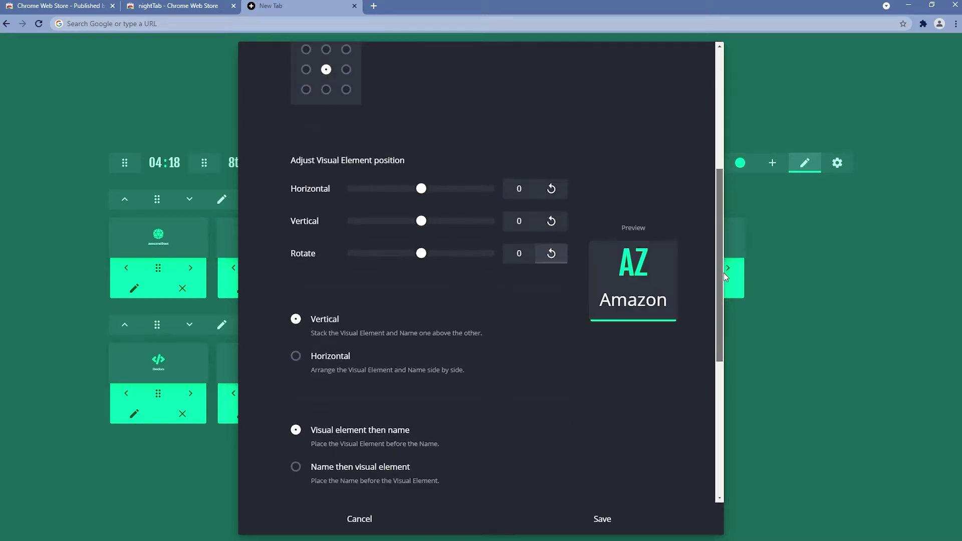
scroll(341, 331, down, 1)
scroll(389, 324, down, 1)
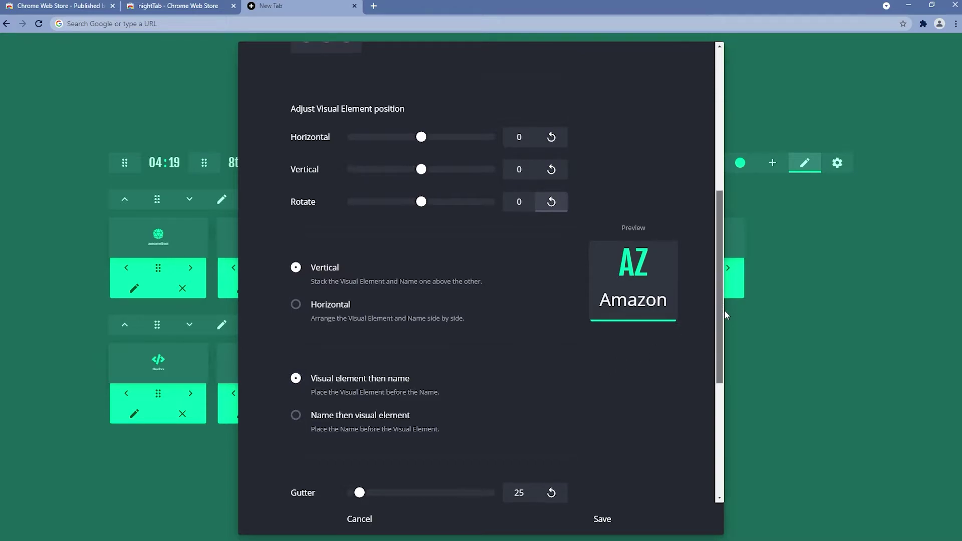
scroll(362, 415, down, 1)
scroll(359, 351, down, 2)
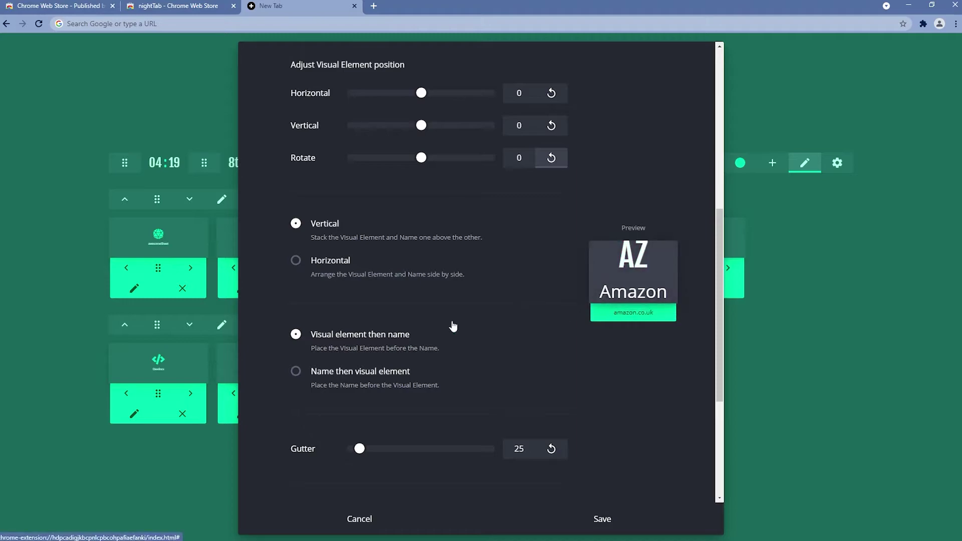
click(297, 372)
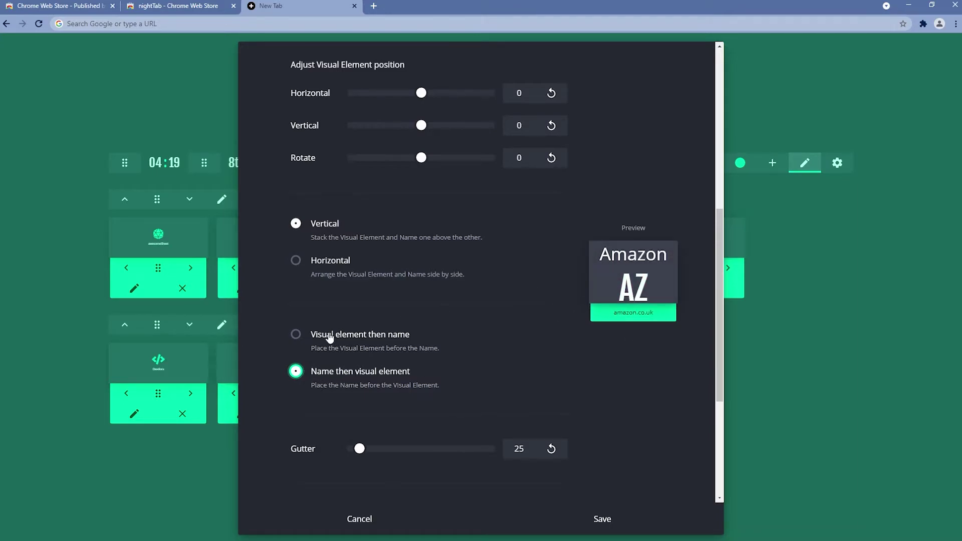
click(305, 334)
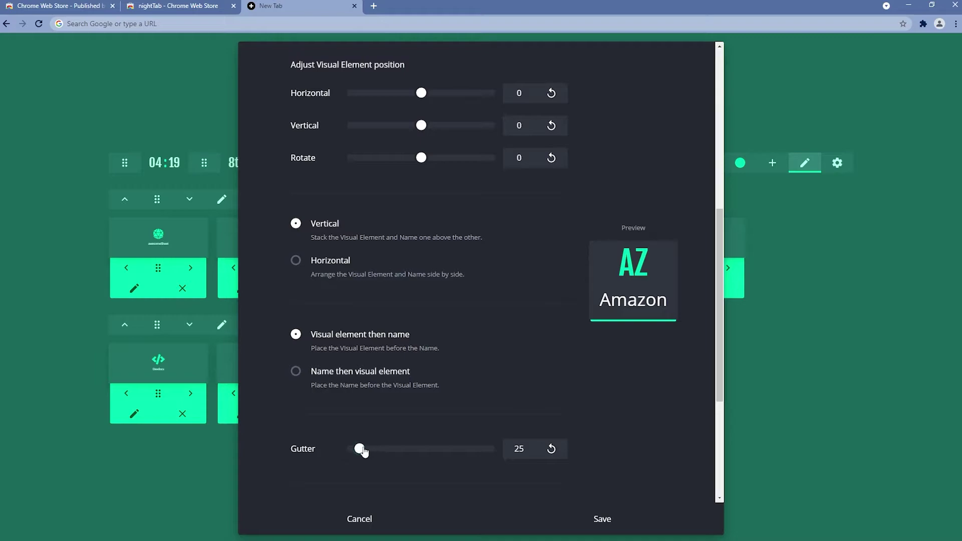
Experiment with the Gutter spacing up to 500, then reset it to 25
drag(360, 449, 339, 449)
drag(404, 444, 561, 443)
drag(489, 449, 378, 448)
click(551, 448)
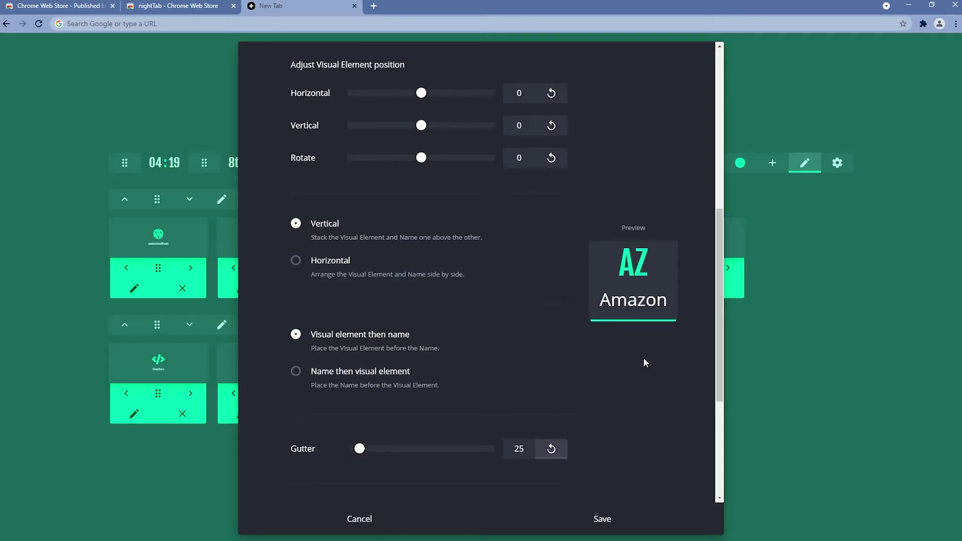
scroll(721, 361, up, 3)
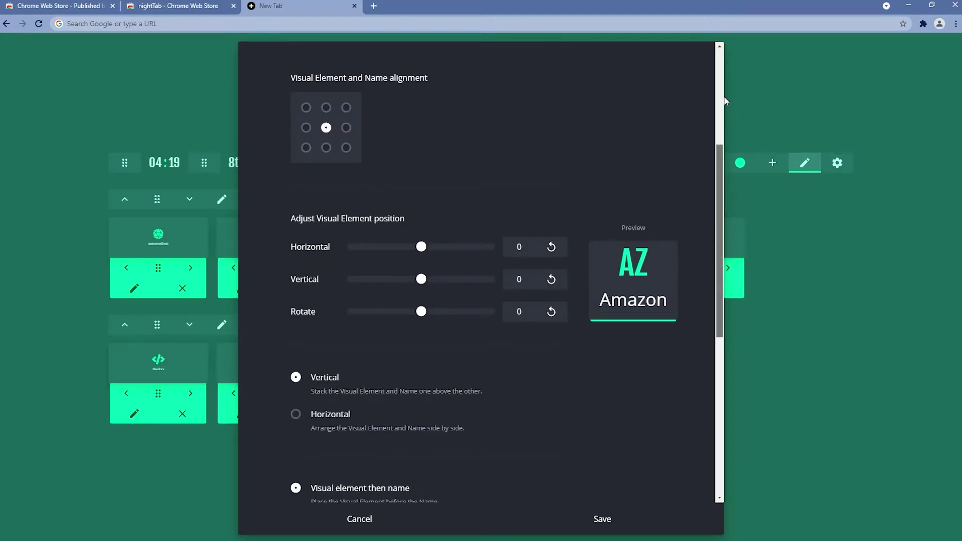
click(720, 48)
click(720, 47)
click(720, 48)
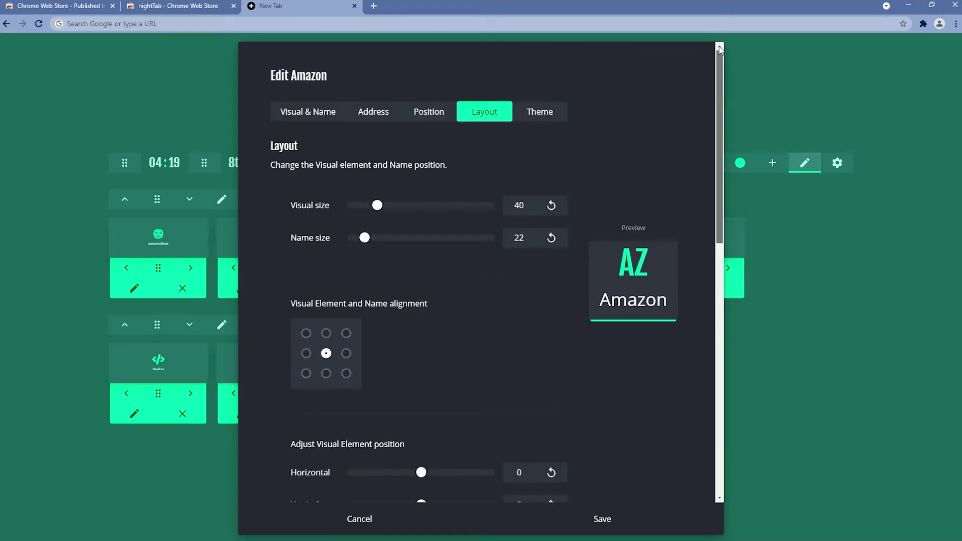
Keep the tile background on the theme colour and set its opacity to 20
click(563, 116)
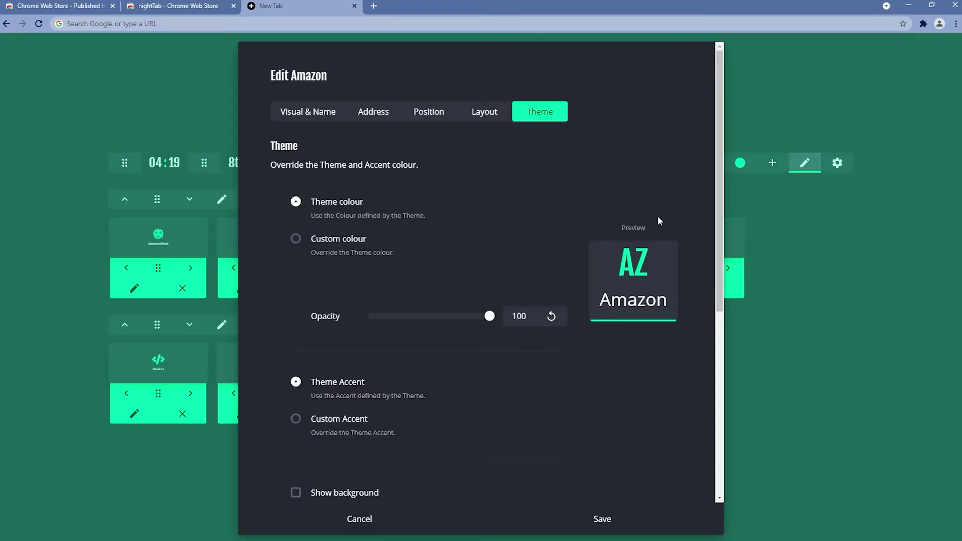
click(333, 245)
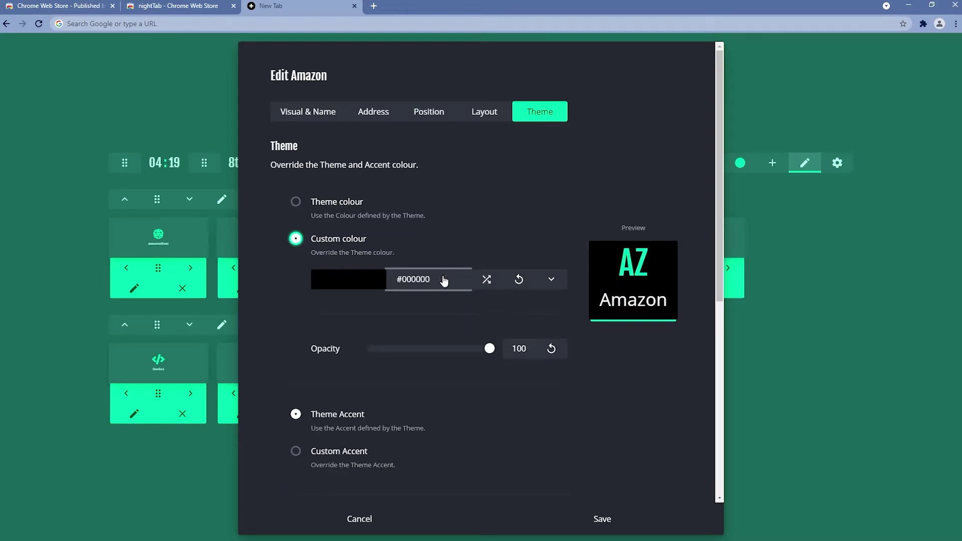
click(316, 203)
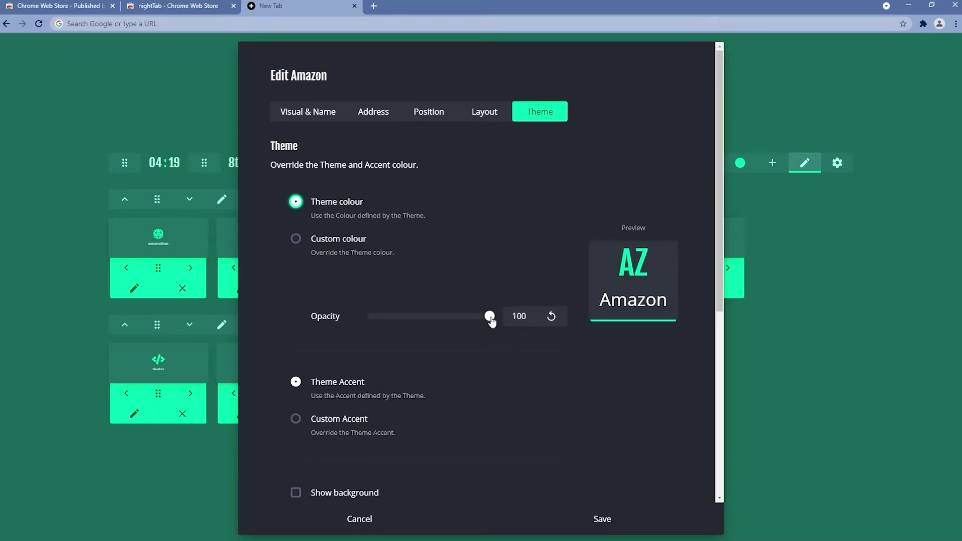
drag(489, 317, 325, 314)
drag(534, 316, 668, 321)
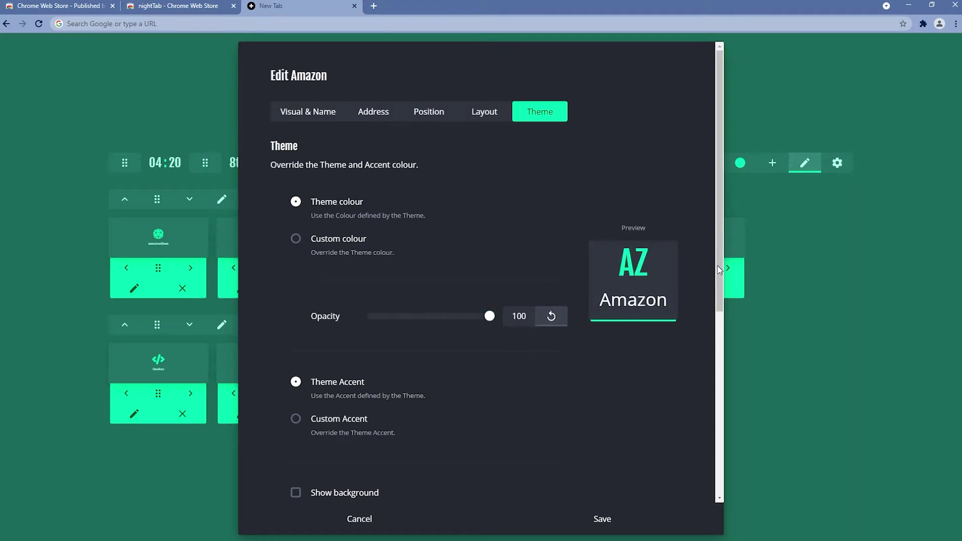
Give the Amazon tile a custom pure red accent, #ff0000
scroll(721, 294, down, 1)
scroll(677, 306, down, 1)
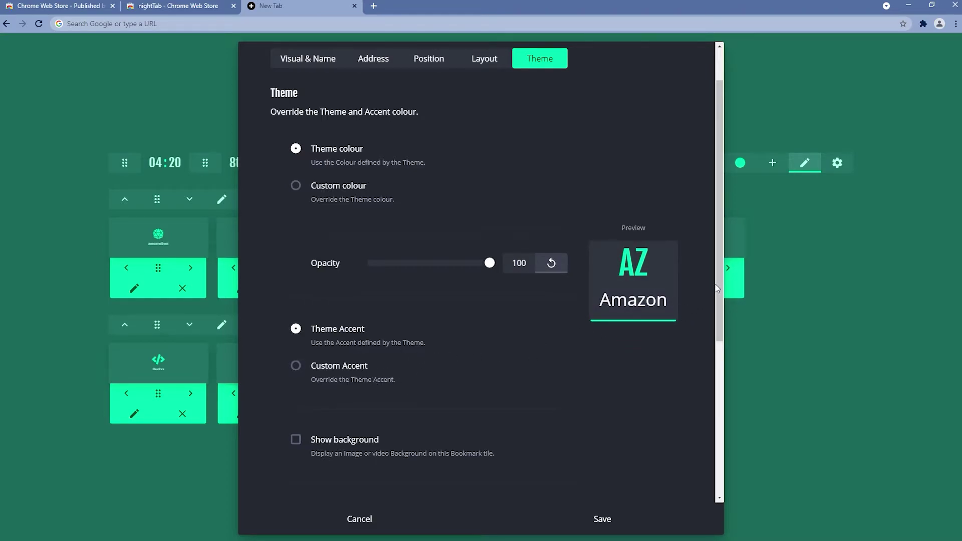
scroll(726, 306, down, 3)
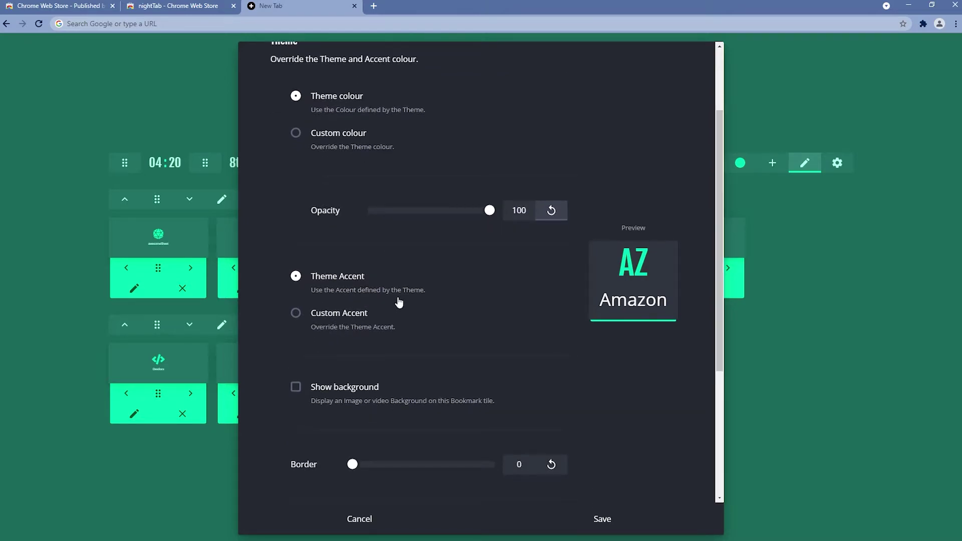
click(335, 319)
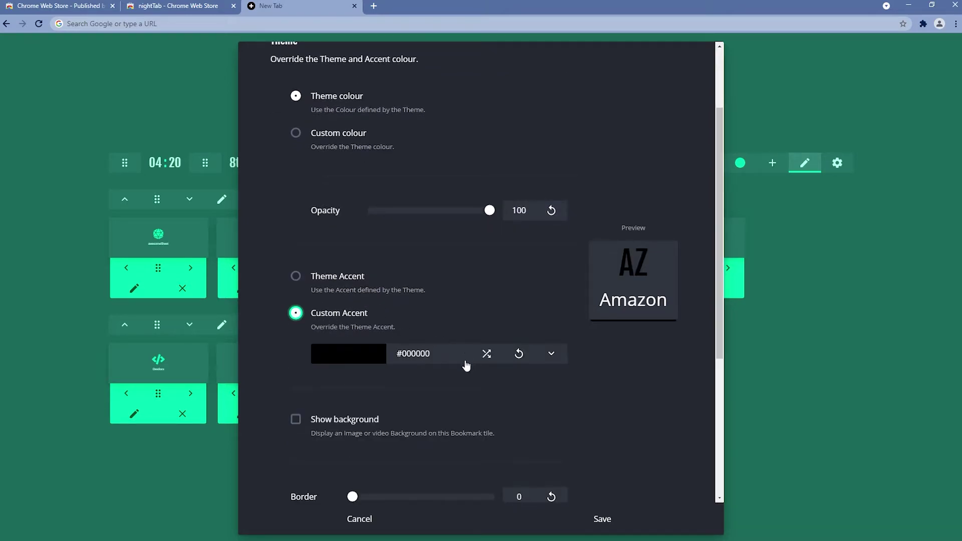
click(373, 362)
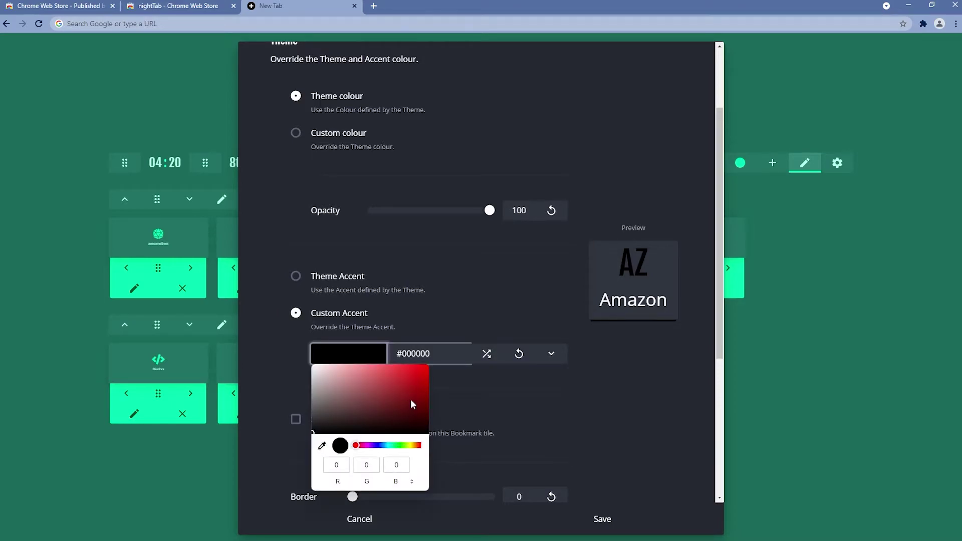
click(411, 399)
click(483, 293)
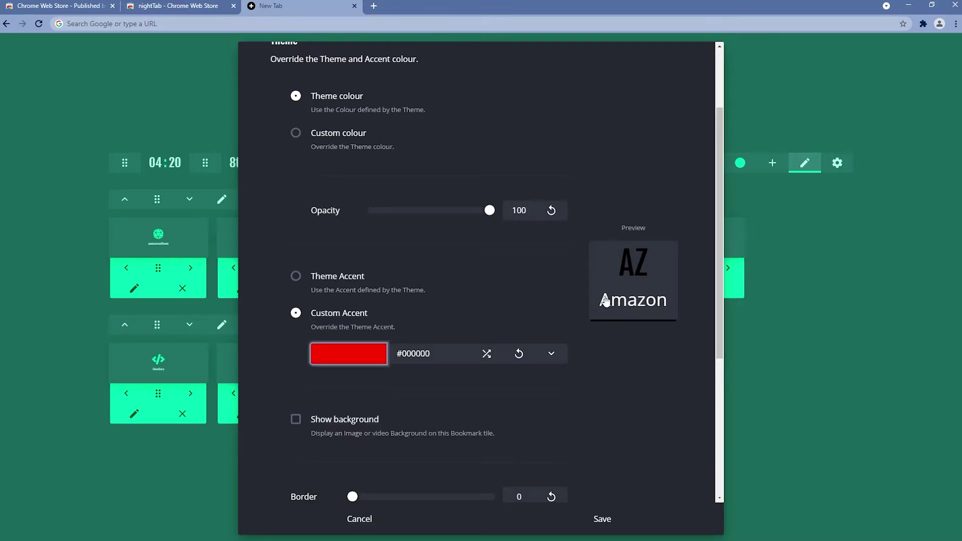
click(455, 300)
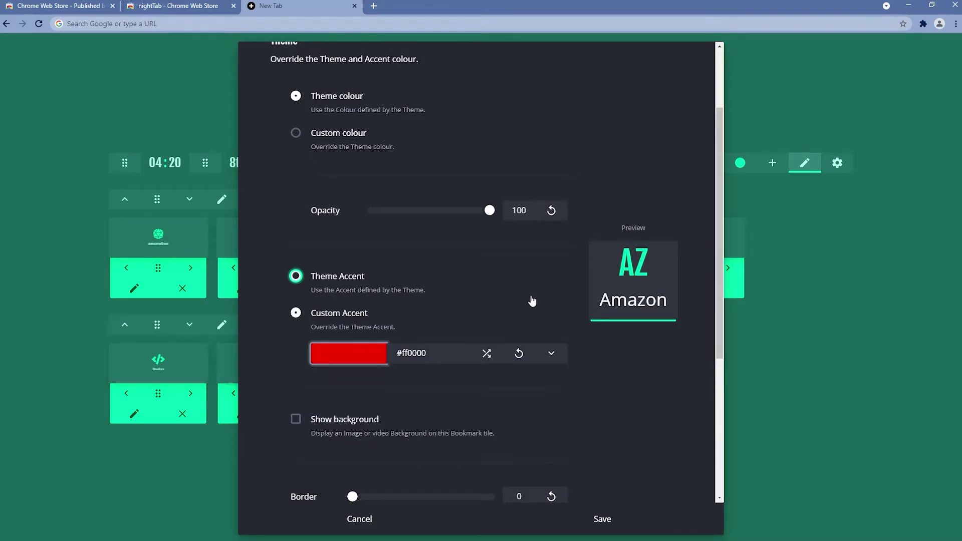
click(511, 335)
Turn on Show background for the Amazon tile and scroll through the remaining options
scroll(392, 407, down, 1)
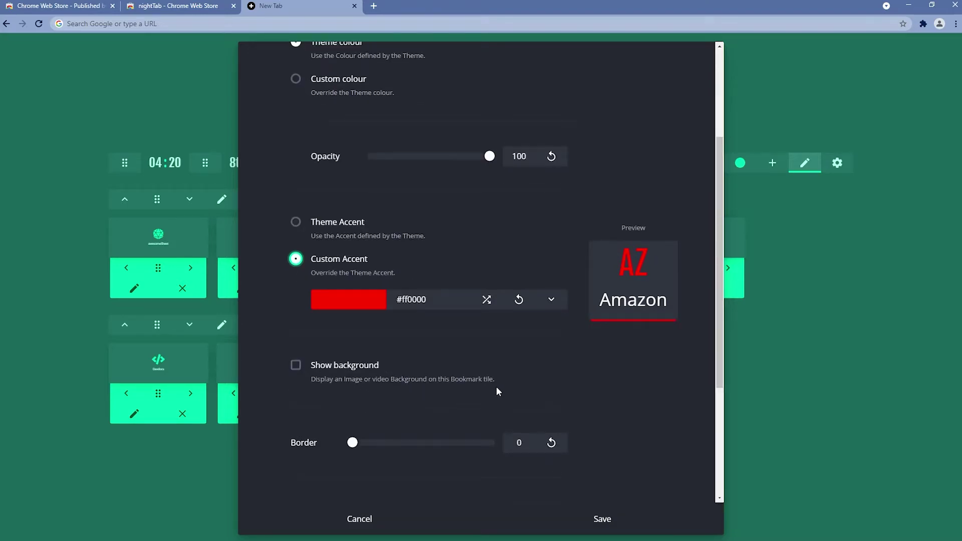
click(419, 375)
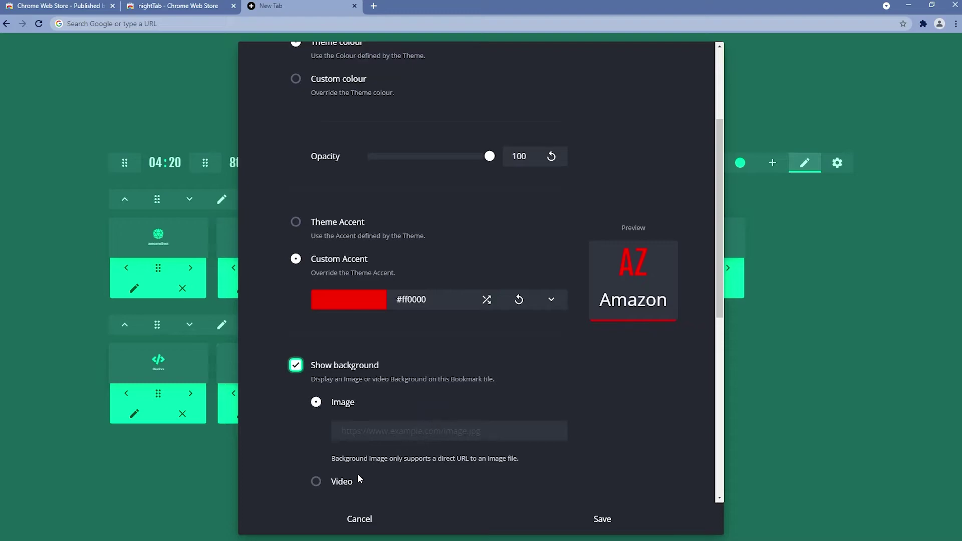
scroll(722, 308, down, 1)
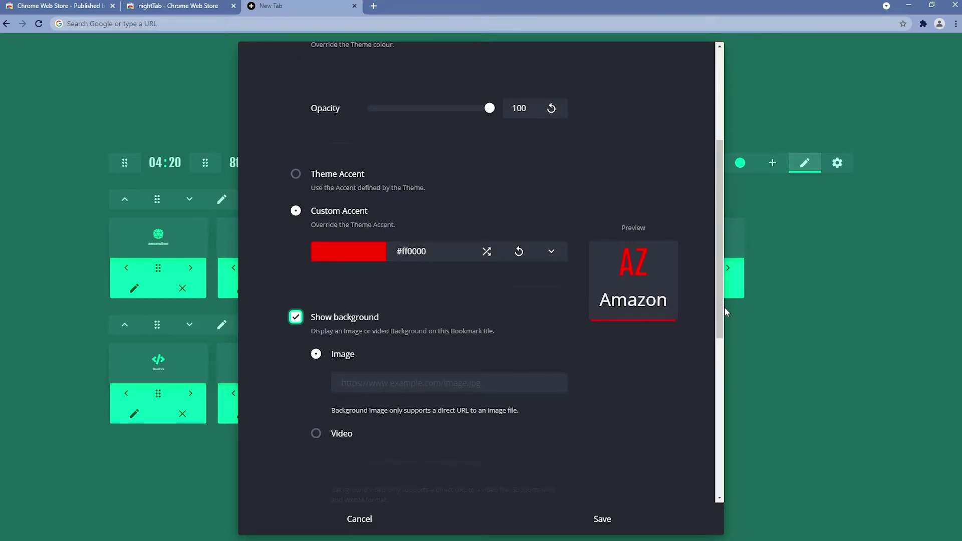
scroll(383, 407, down, 1)
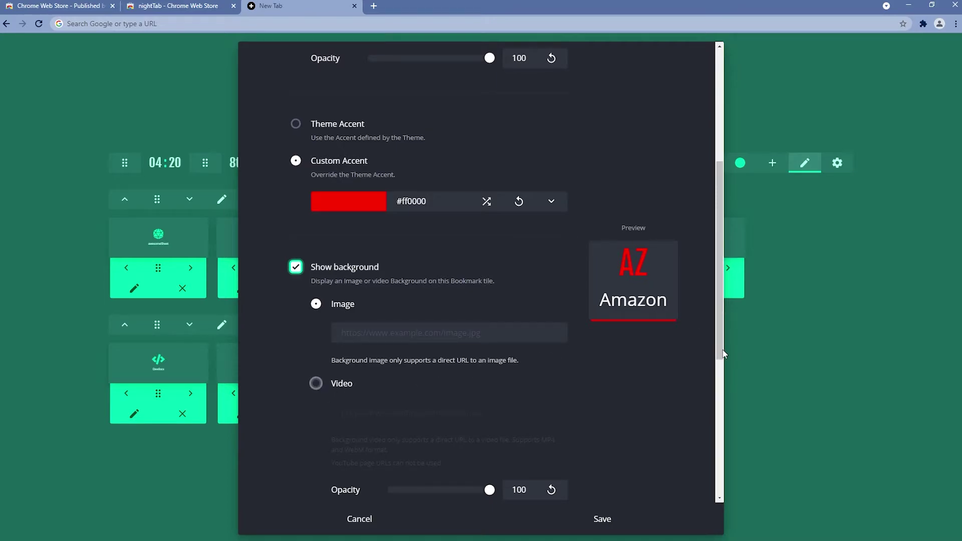
scroll(723, 353, down, 1)
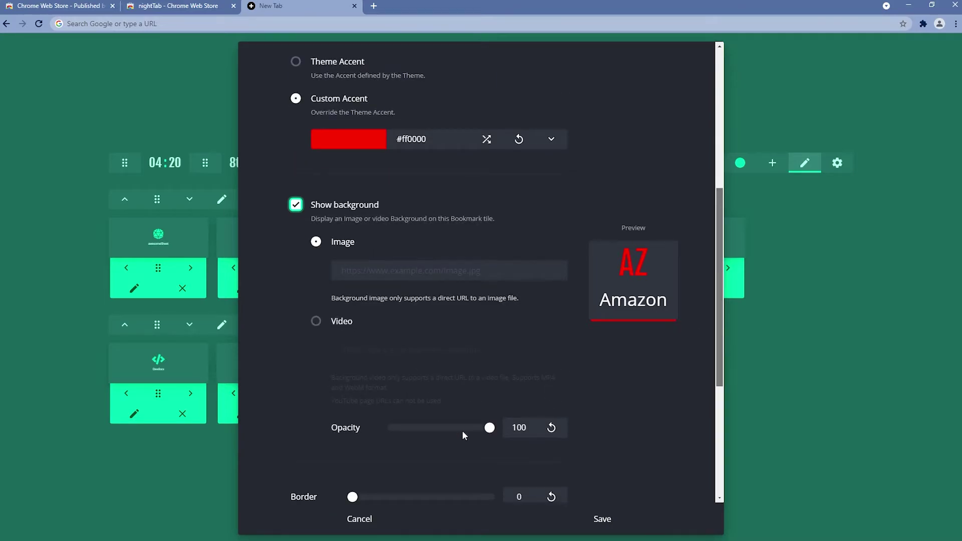
scroll(718, 376, down, 1)
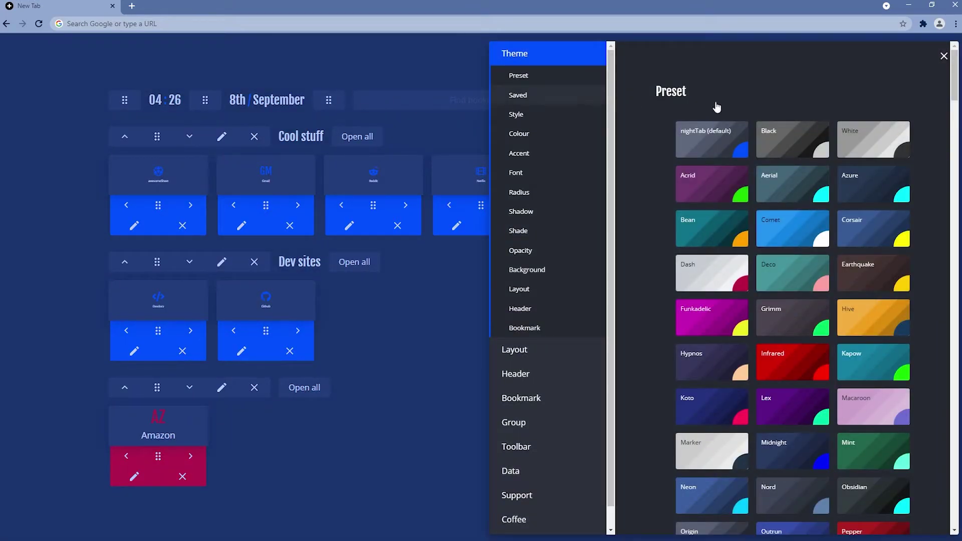
Scroll the Theme settings down to Colour: Dark mode, primary 222, saturation 14, contrast 17–83
drag(952, 94, 958, 127)
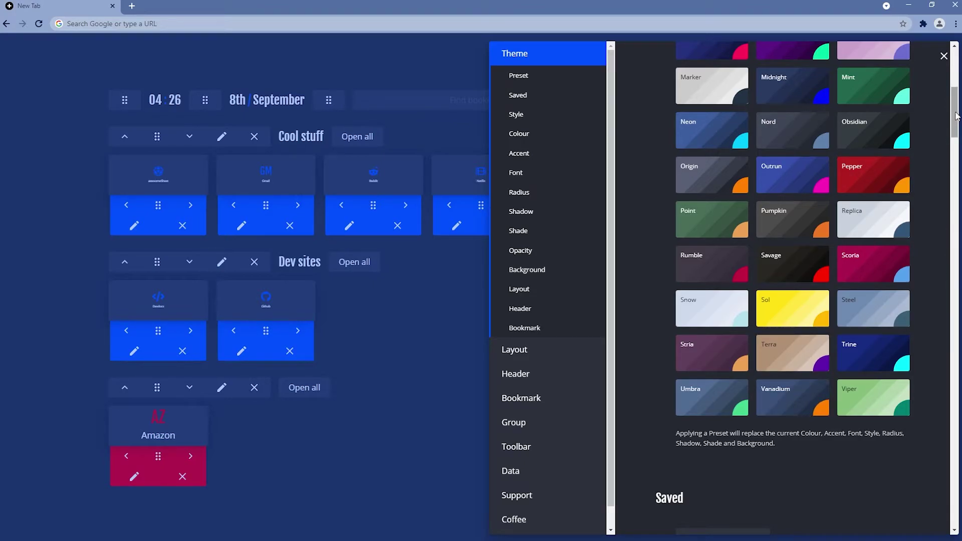
drag(958, 118, 958, 177)
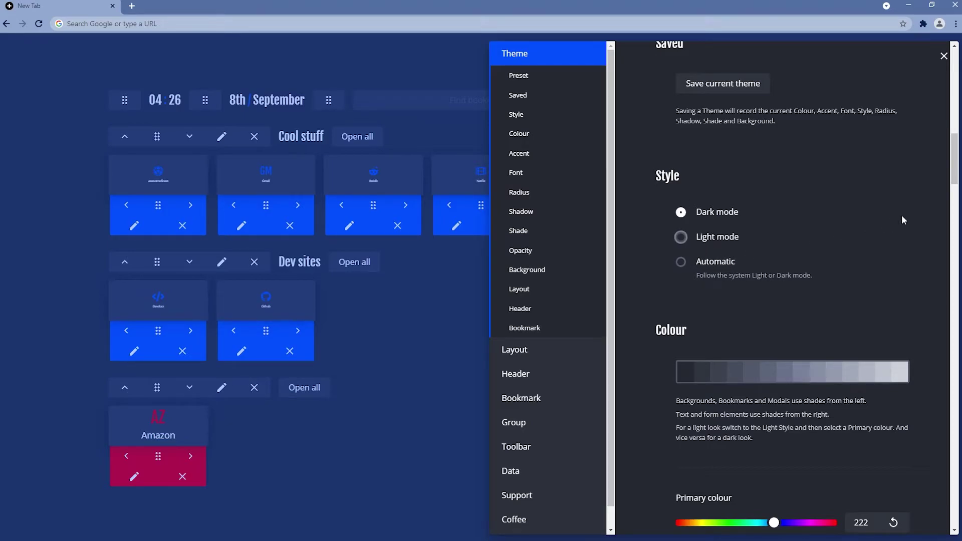
drag(958, 172, 957, 195)
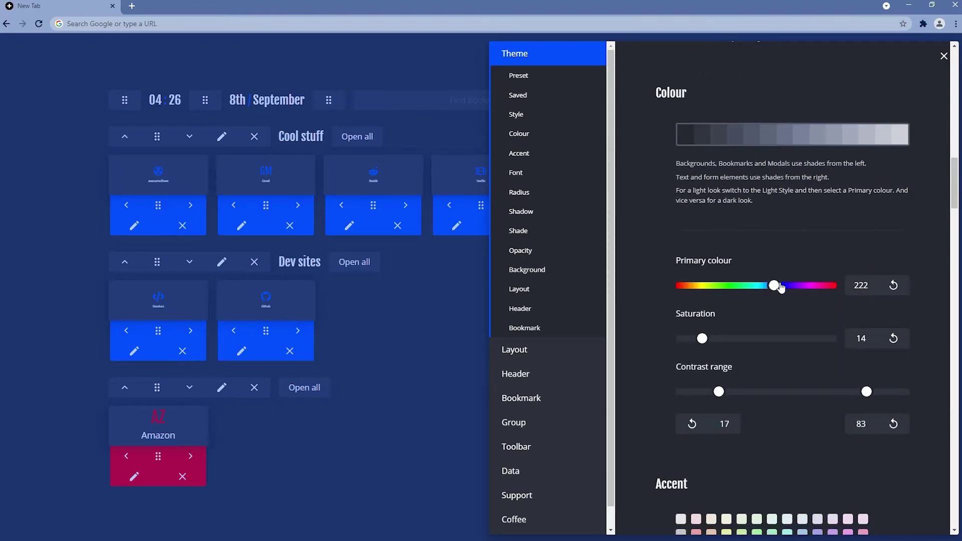
Shift the primary colour hue to olive and set the accent colour to magenta
drag(762, 290, 690, 289)
scroll(673, 158, down, 8)
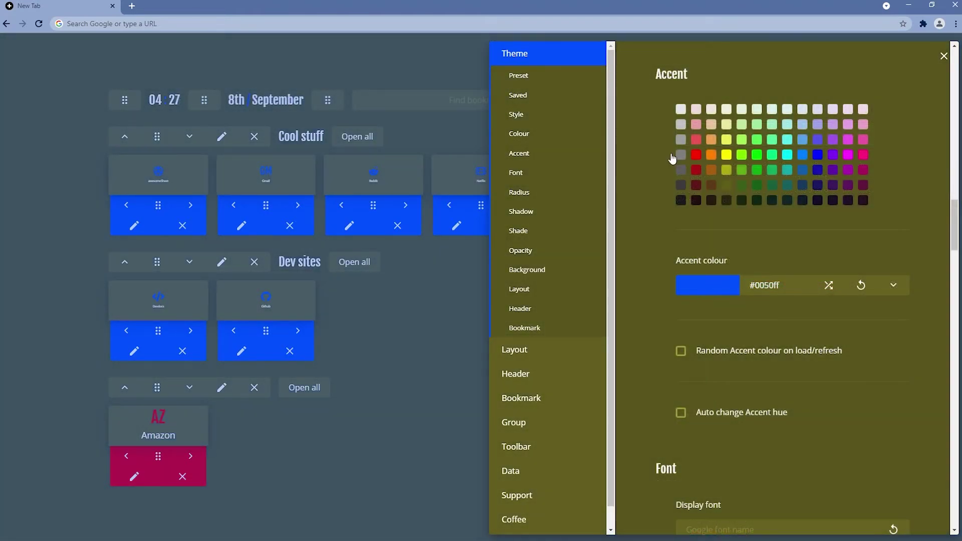
click(718, 286)
drag(741, 379, 731, 382)
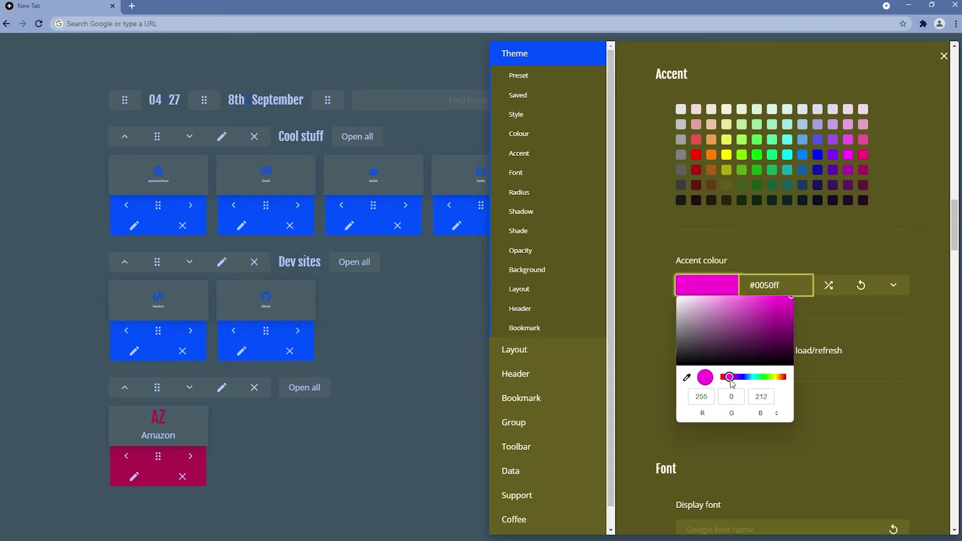
click(897, 342)
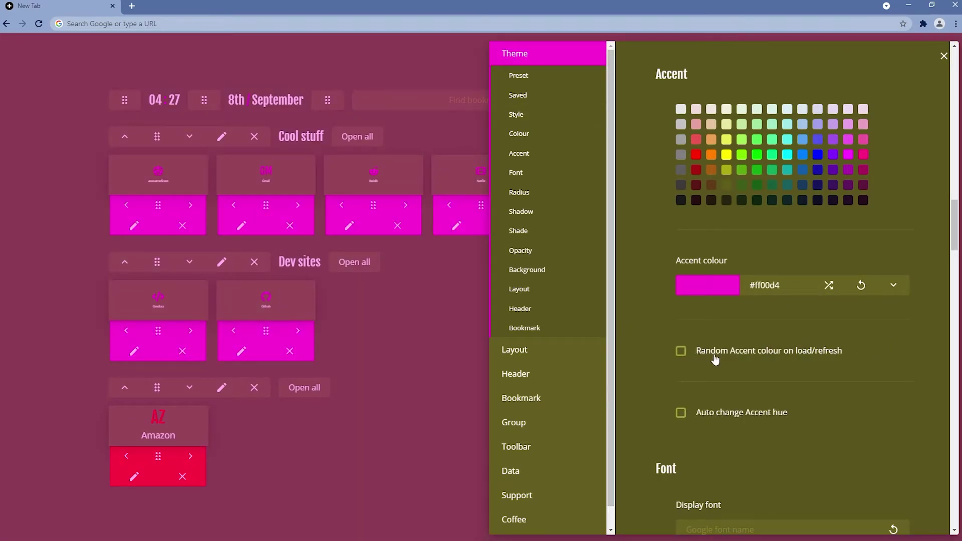
Enable a random Pastel accent colour and randomise it, giving pale green #c9e6b3
scroll(715, 360, down, 1)
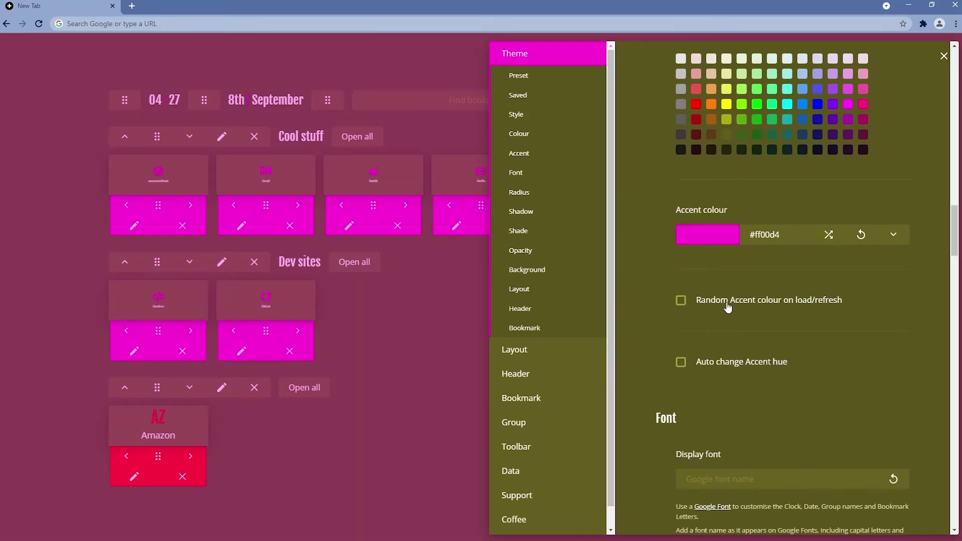
click(785, 307)
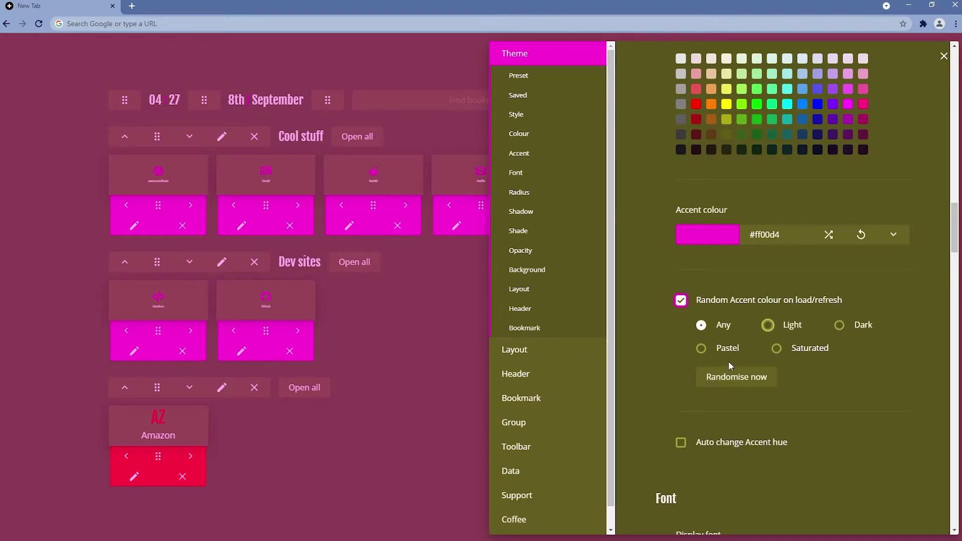
click(721, 351)
click(758, 384)
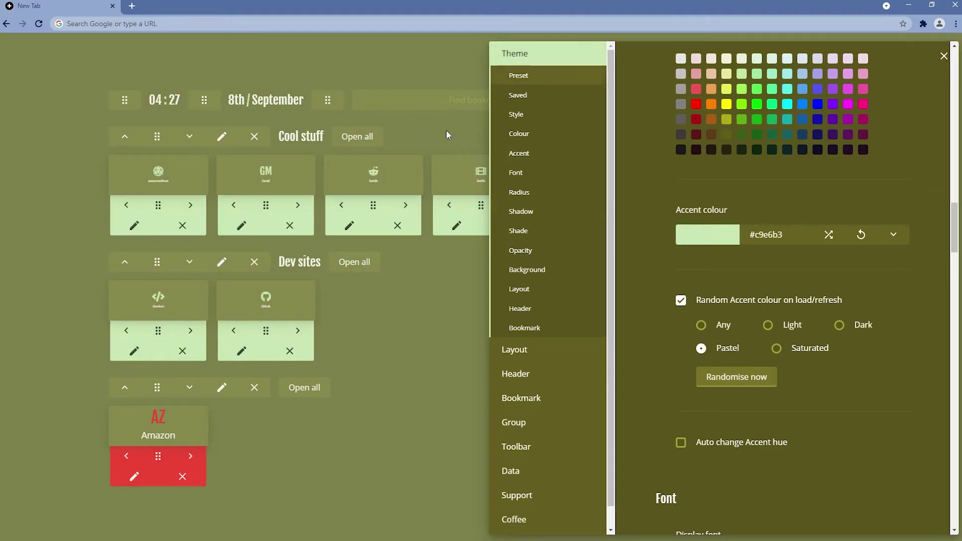
scroll(766, 349, down, 4)
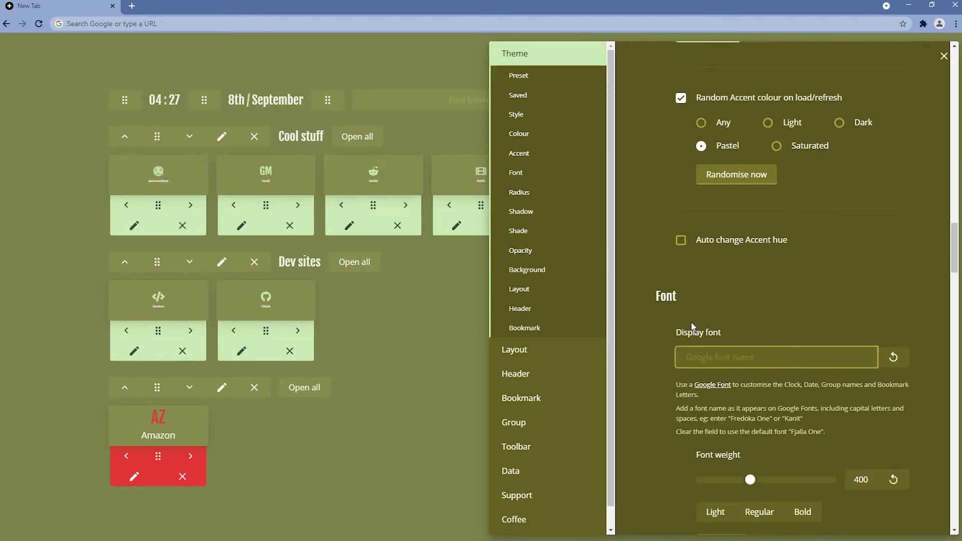
scroll(735, 300, down, 1)
click(735, 301)
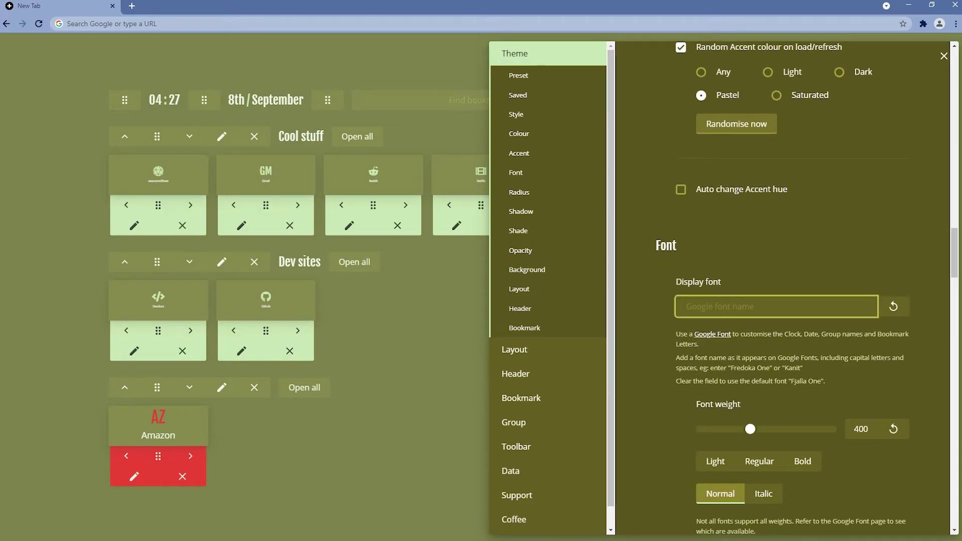
Open Google Fonts, go to the Open Sans page and select its name
click(714, 336)
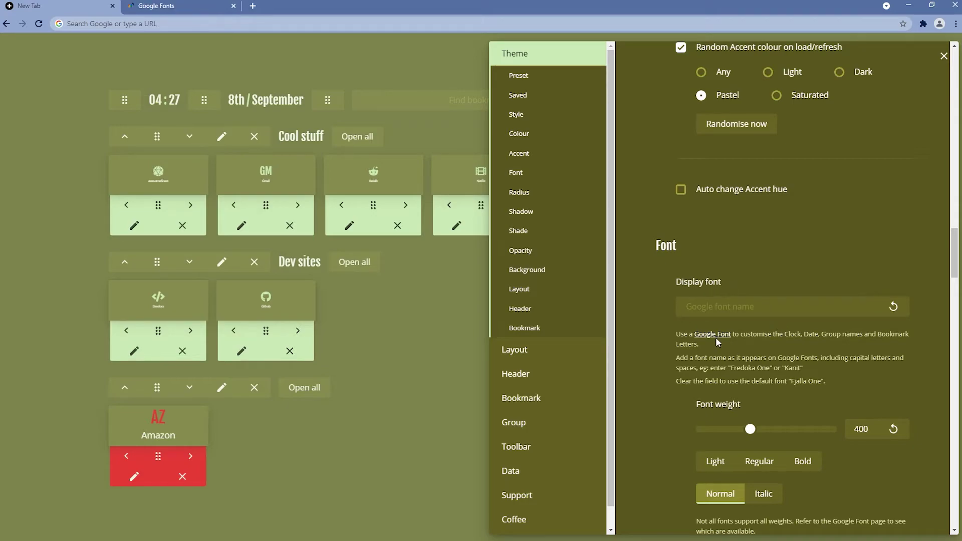
click(191, 6)
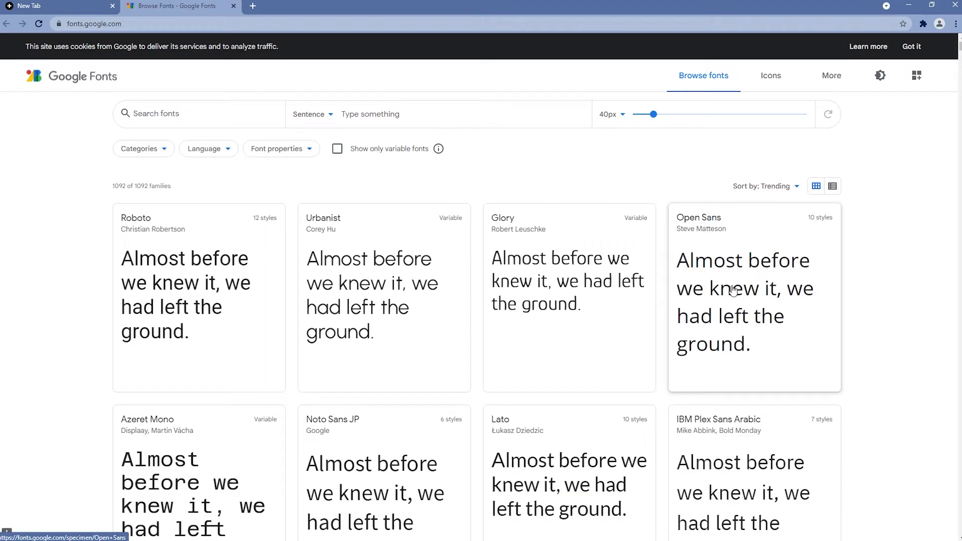
click(733, 291)
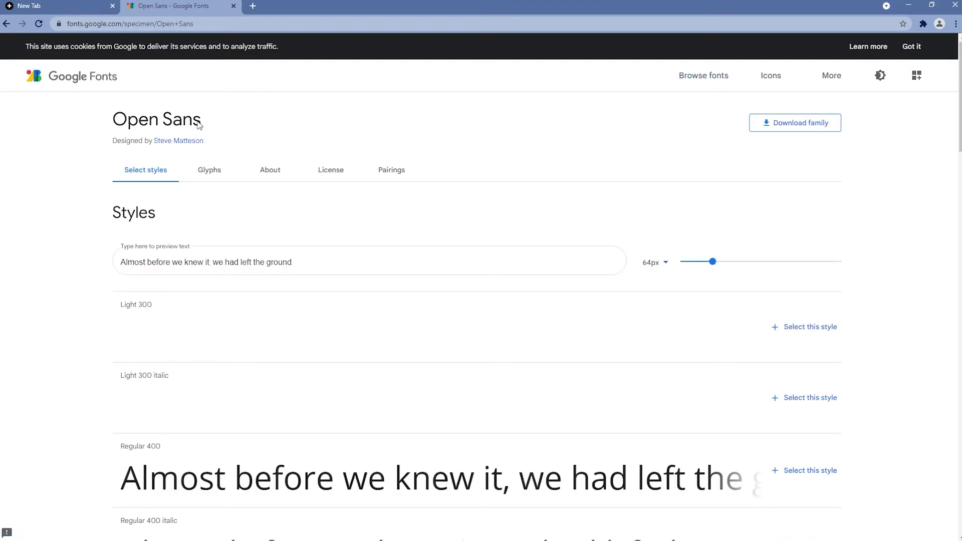
drag(199, 125, 112, 121)
key(ctrl+c)
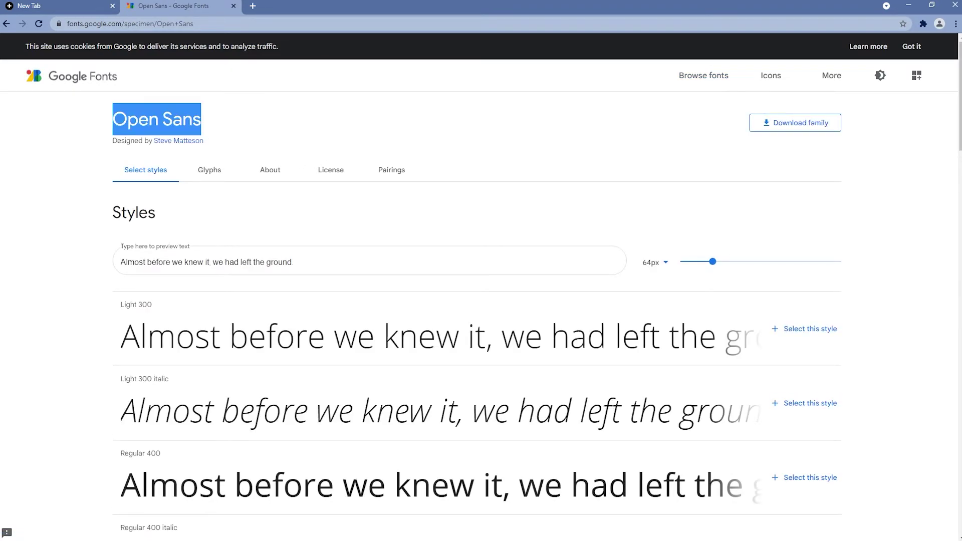
Return to nightTab and bring up the edit menu on the Display font field
click(78, 10)
click(699, 303)
right_click(701, 301)
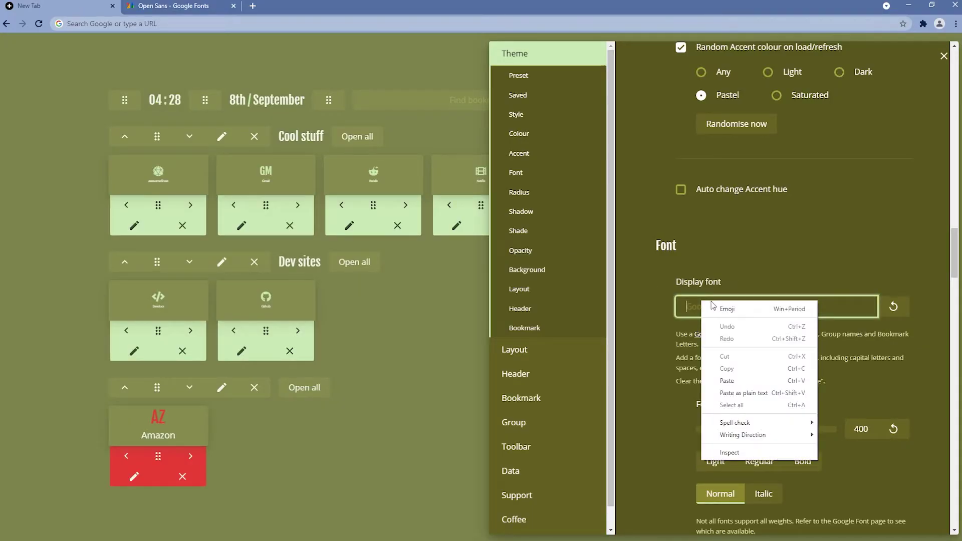
Paste Open Sans as the display font and raise its font weight to 500
click(742, 383)
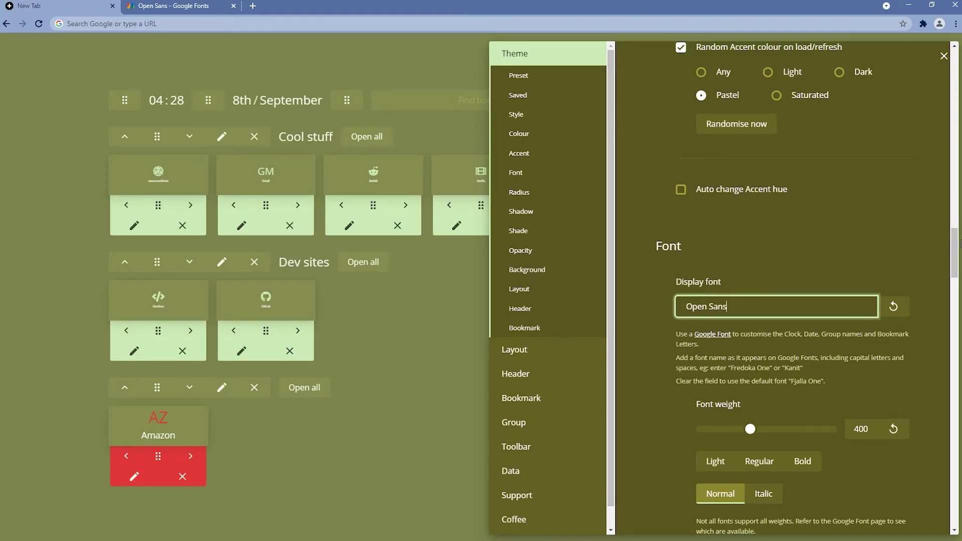
scroll(779, 195, down, 3)
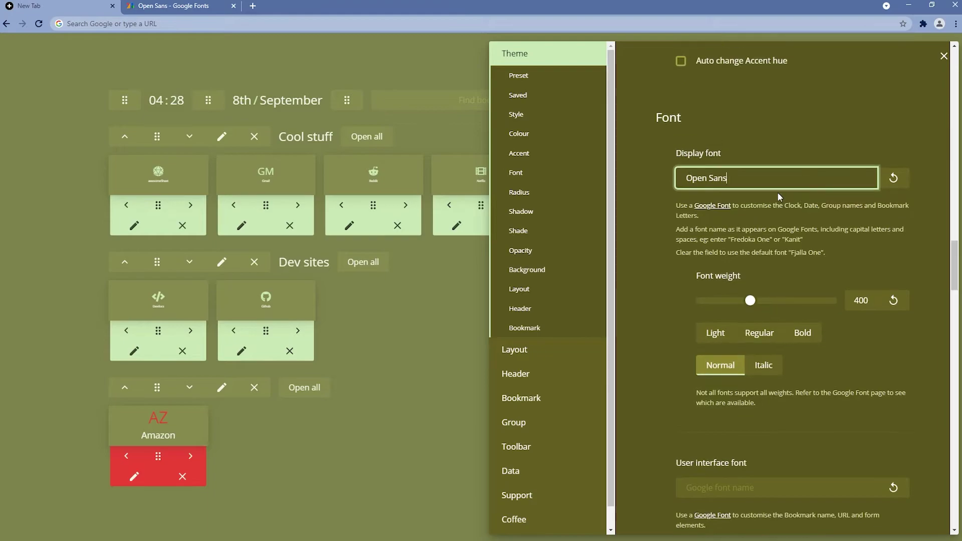
click(750, 301)
click(764, 301)
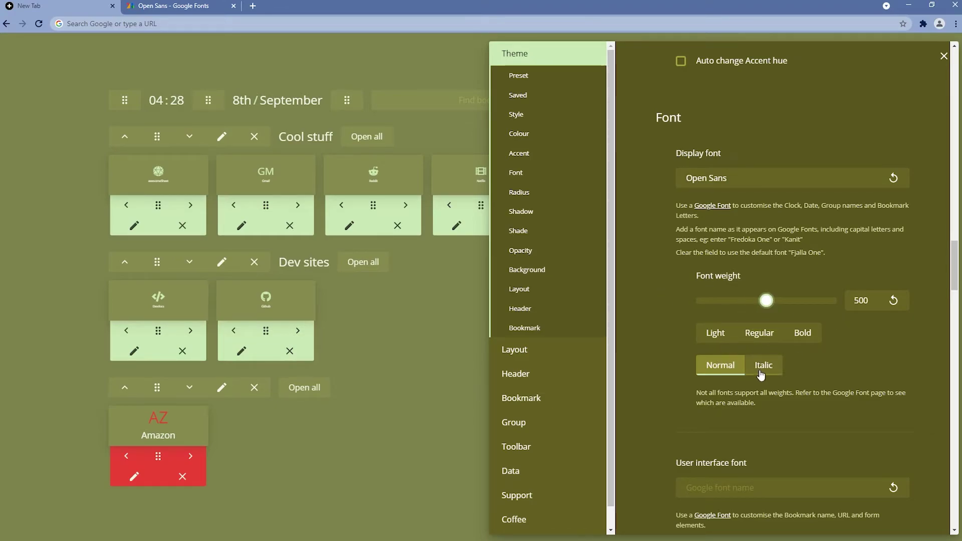
scroll(752, 351, down, 4)
click(736, 283)
scroll(804, 181, up, 4)
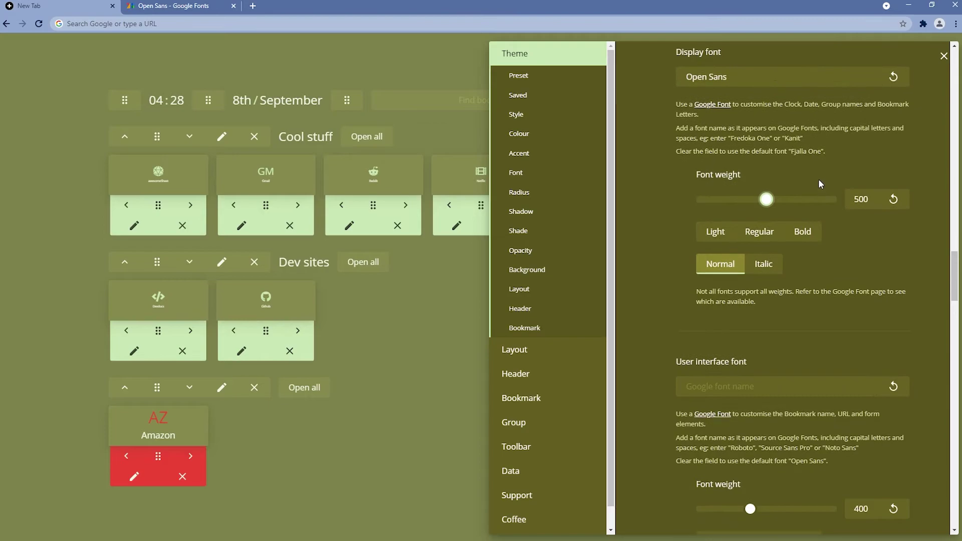
scroll(777, 318, down, 10)
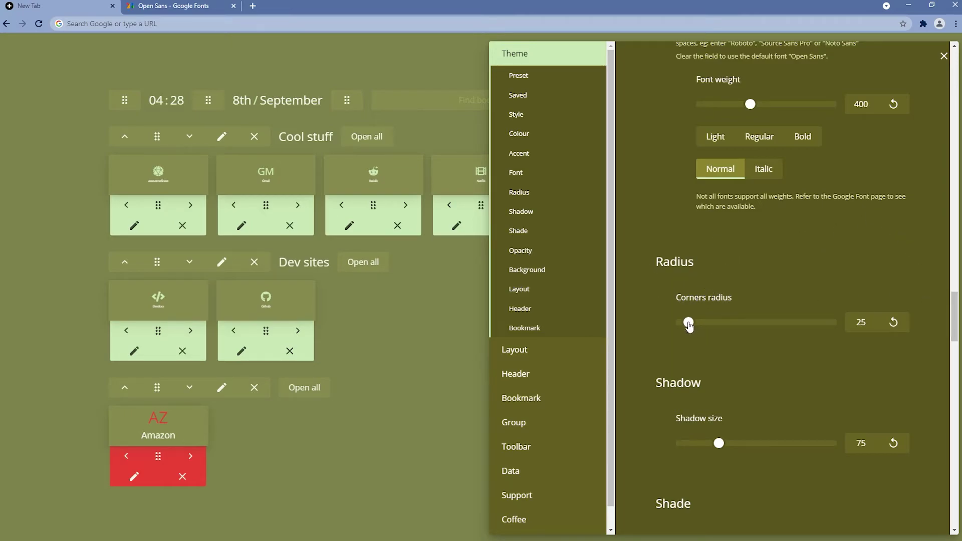
Set the Theme corners radius to exactly 300 in the Radius settings
drag(689, 325, 712, 323)
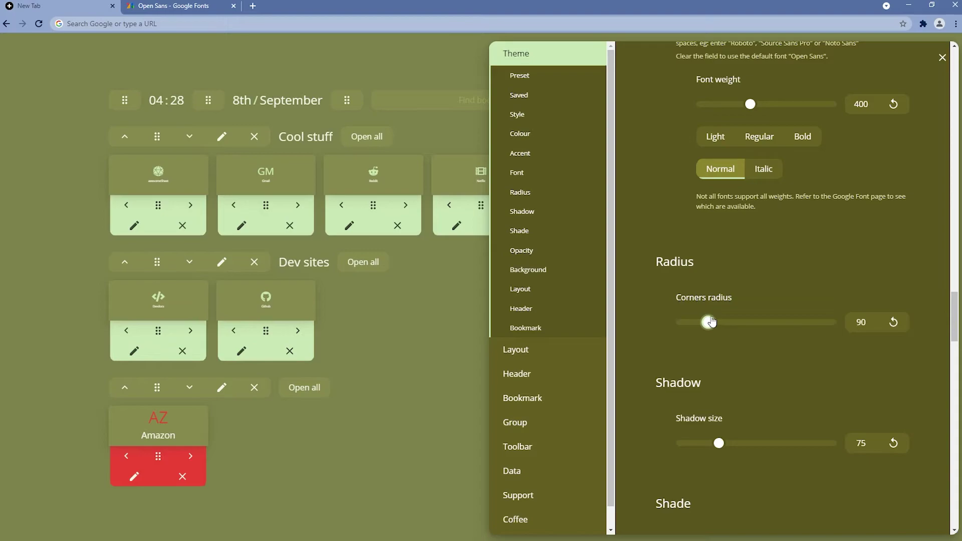
key(Right)
key(Right)
key(Right)
key(Right)
key(Right)
key(Right)
key(Right)
key(Right)
key(Right)
key(Right)
key(Right)
key(Right)
key(Right)
key(Right)
key(Right)
key(Right)
key(Right)
key(Right)
key(Right)
key(Right)
key(Right)
key(Right)
key(Right)
key(Right)
key(Right)
key(Right)
key(Right)
key(Right)
key(Right)
click(760, 321)
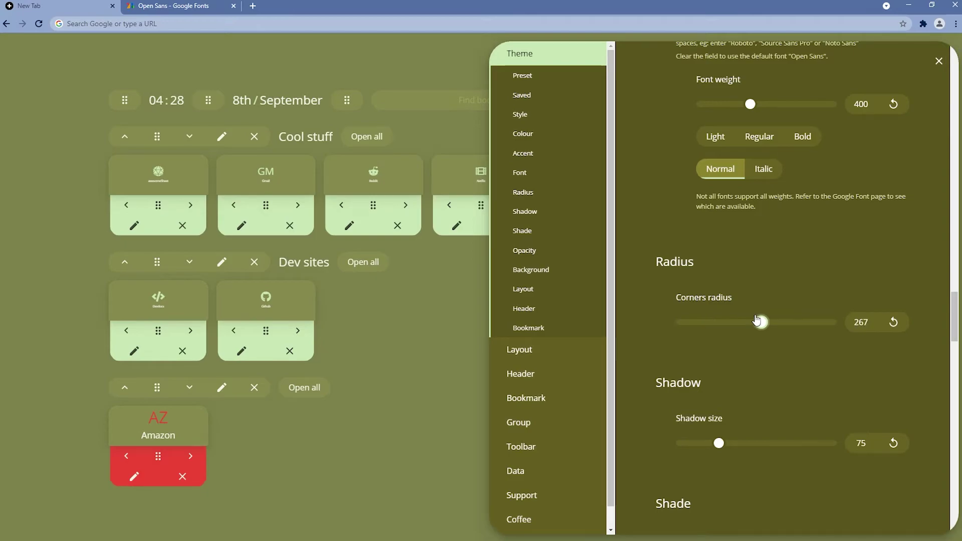
double_click(859, 321)
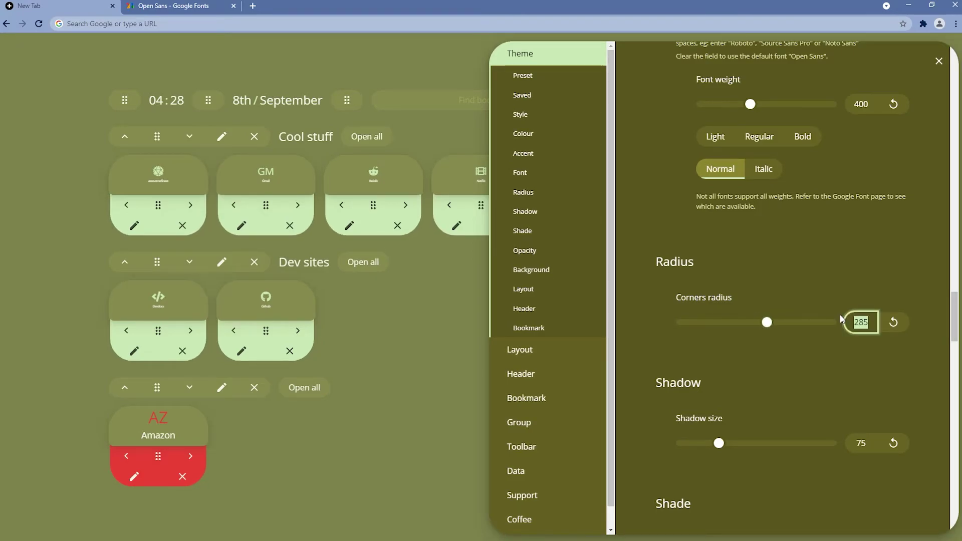
text(300)
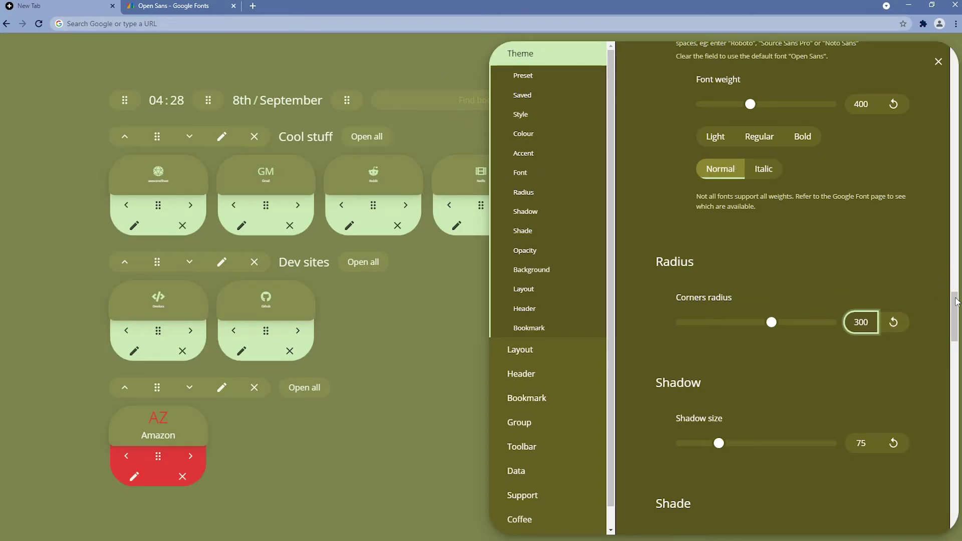
scroll(957, 301, down, 2)
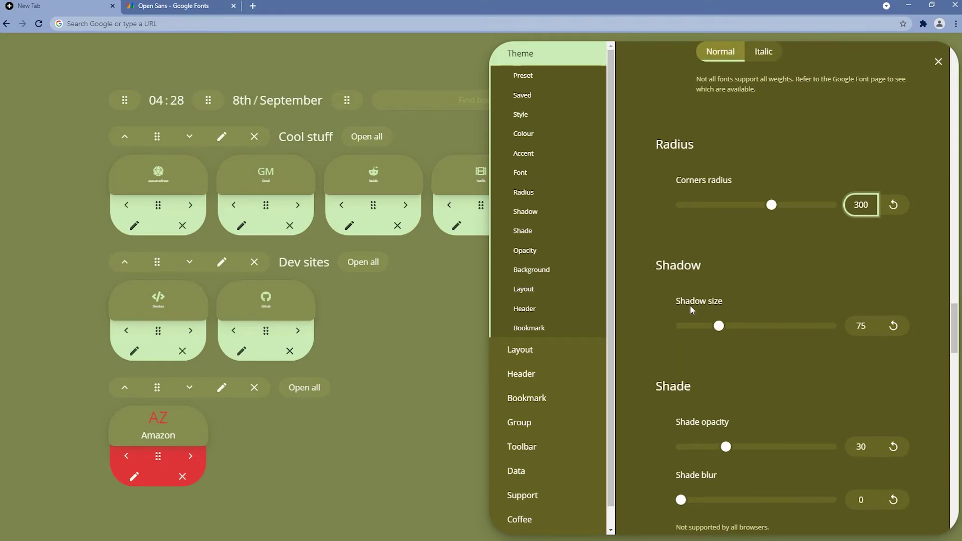
scroll(956, 326, down, 2)
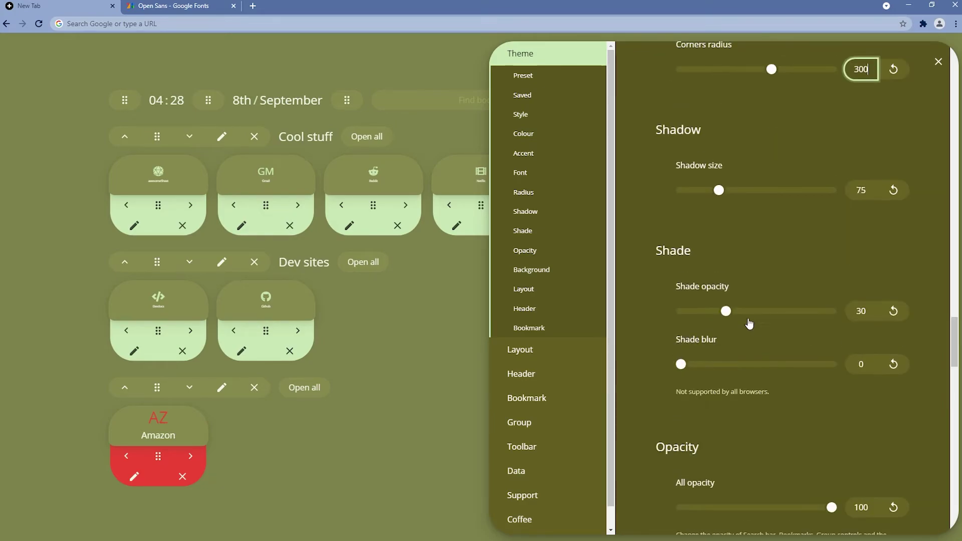
Set opacities to Toolbar 60, Bookmark 77, Search box 55 and Open all 40
scroll(686, 367, down, 4)
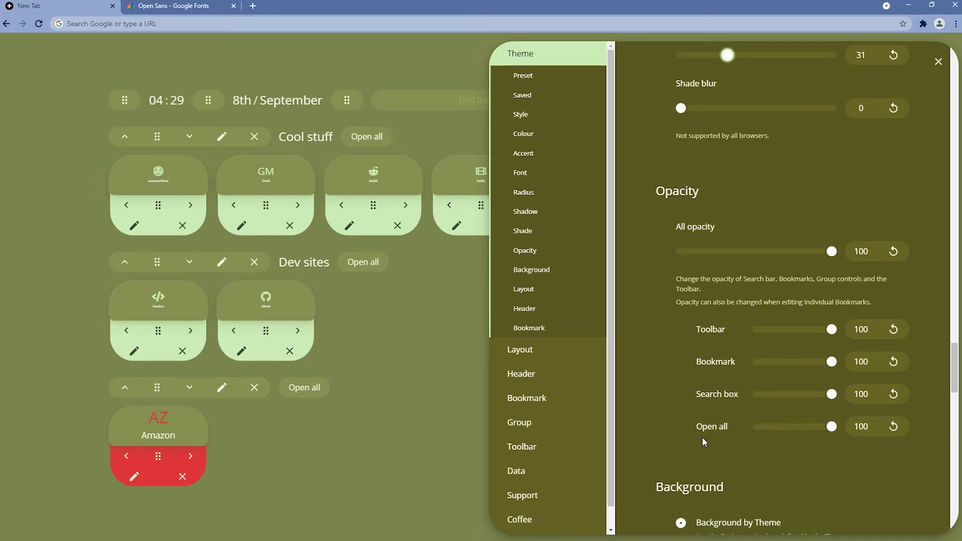
click(809, 331)
drag(811, 333, 815, 362)
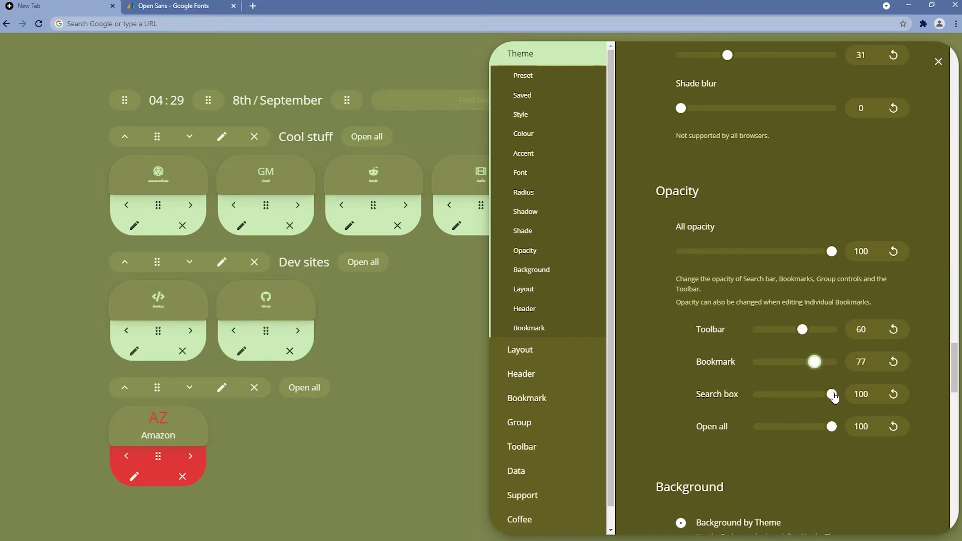
drag(834, 396, 800, 388)
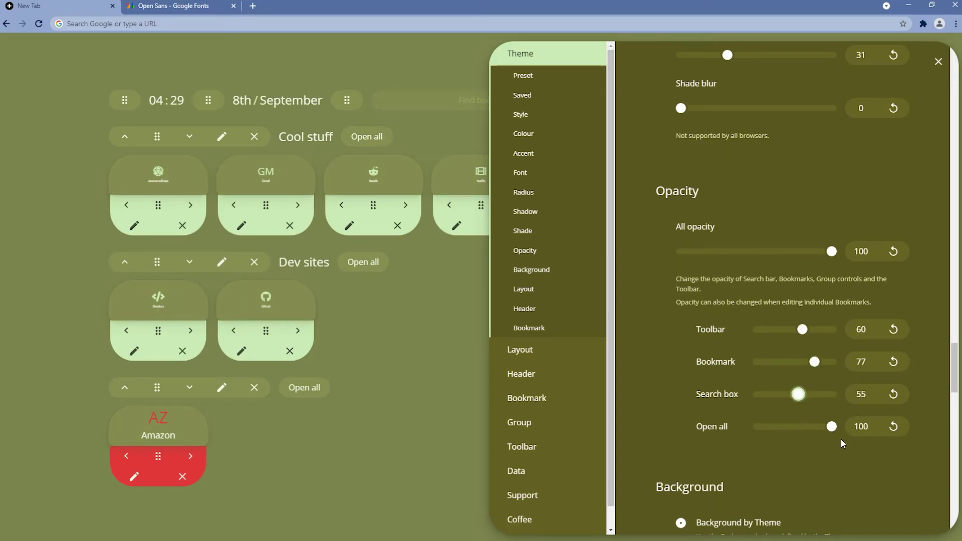
drag(832, 427, 788, 427)
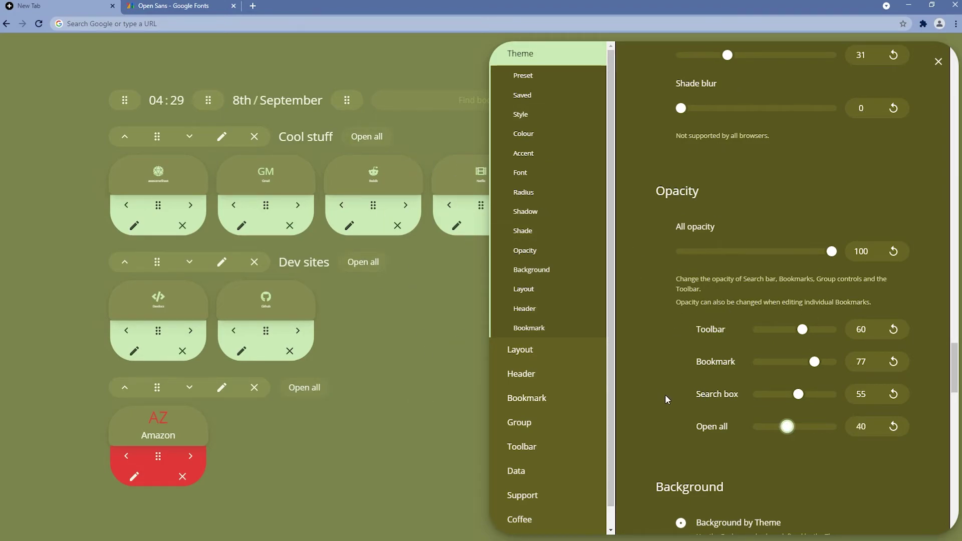
scroll(665, 395, down, 5)
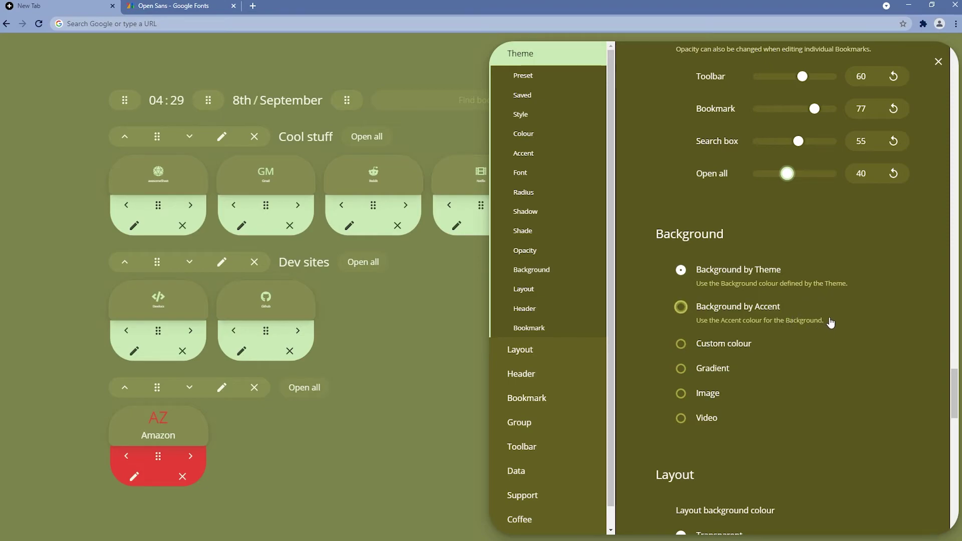
Give the layout a custom red #ff0000 background with background opacity 55
drag(955, 382, 958, 398)
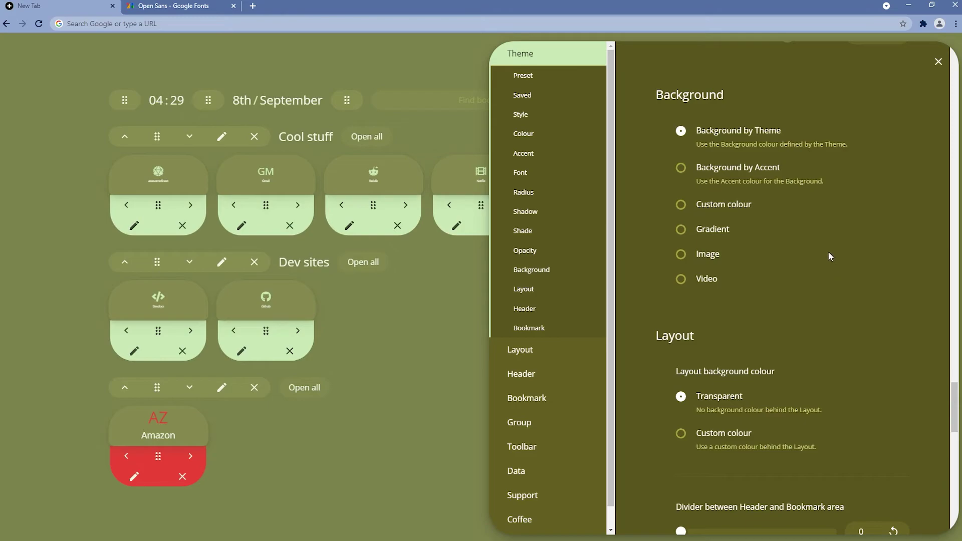
scroll(759, 341, down, 1)
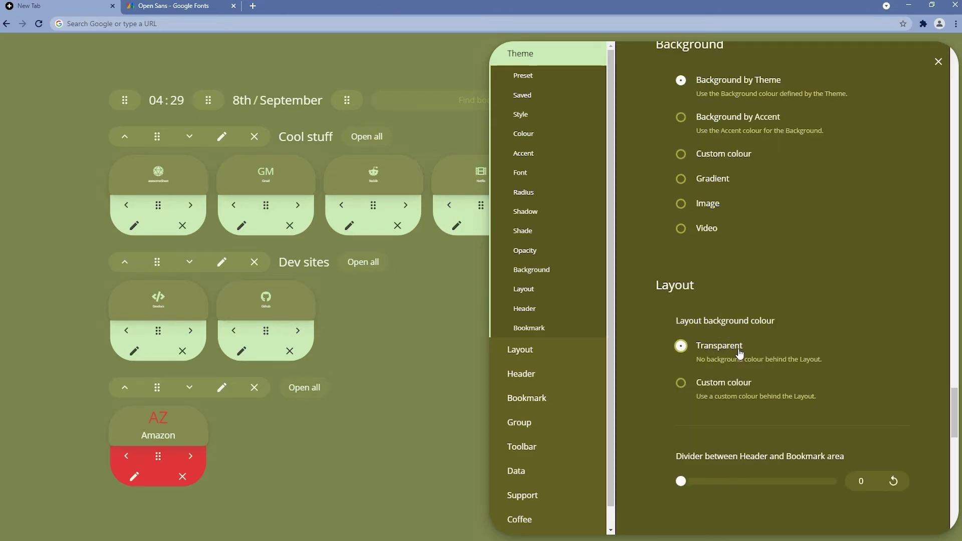
click(749, 389)
click(731, 445)
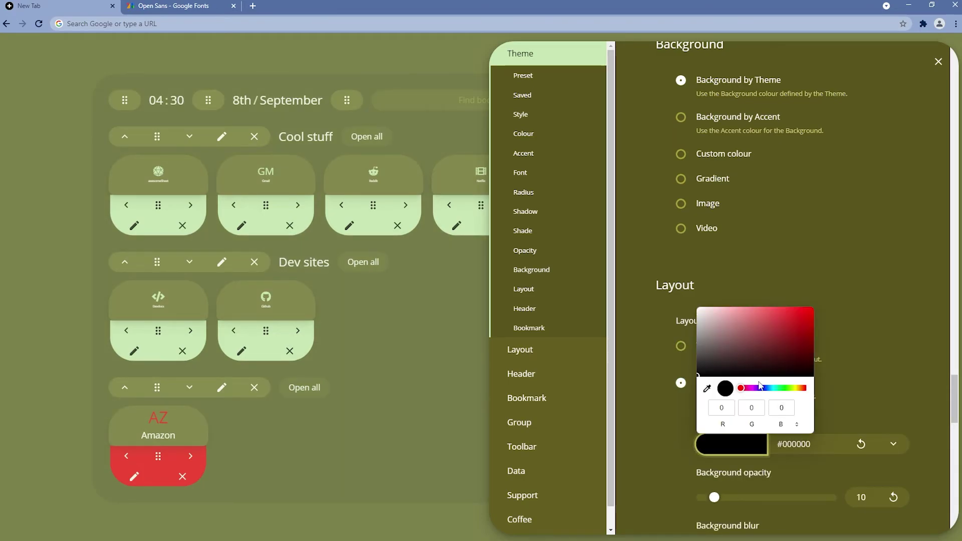
drag(767, 348, 870, 334)
click(870, 334)
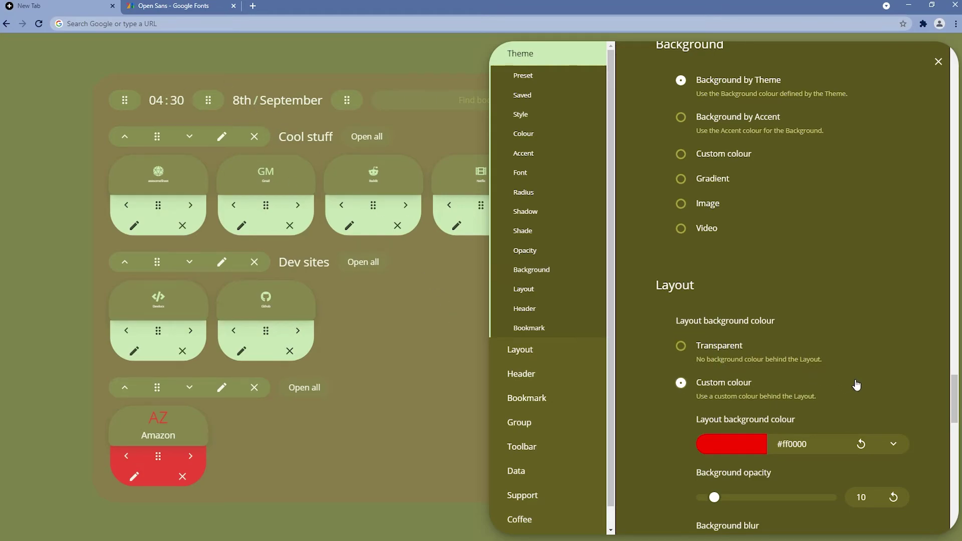
scroll(859, 387, down, 1)
drag(727, 447, 773, 447)
scroll(722, 386, down, 5)
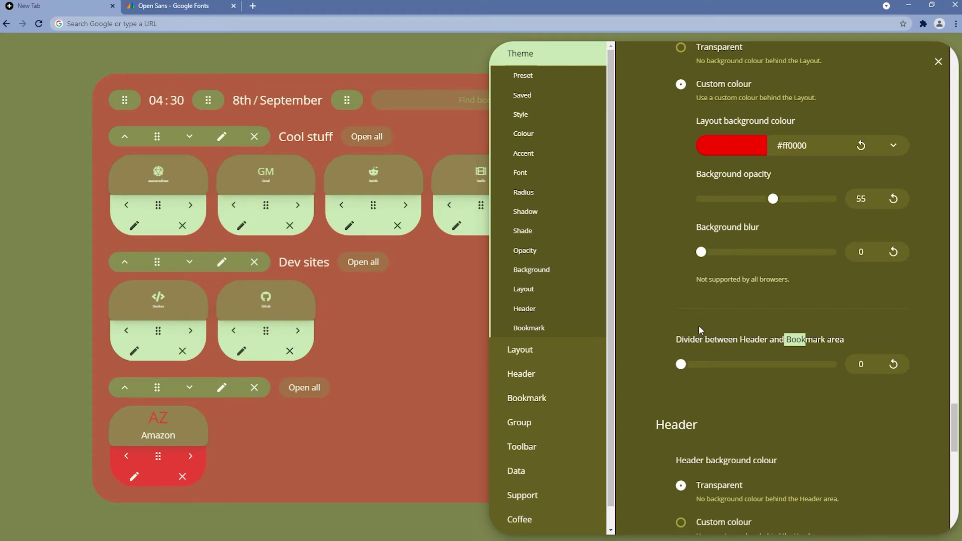
click(767, 326)
Set the header–bookmark divider to 1 and the bookmark tile border to 2
click(695, 366)
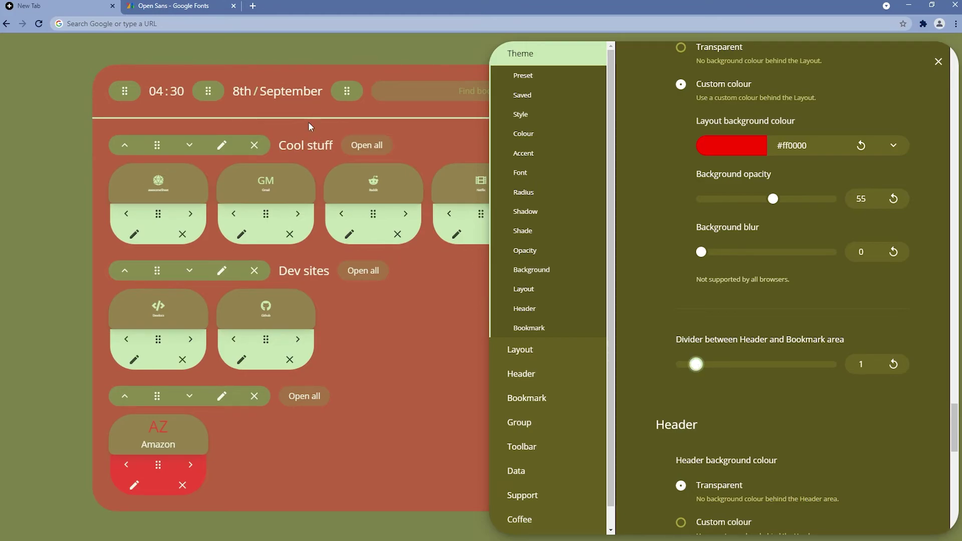
scroll(749, 419, down, 2)
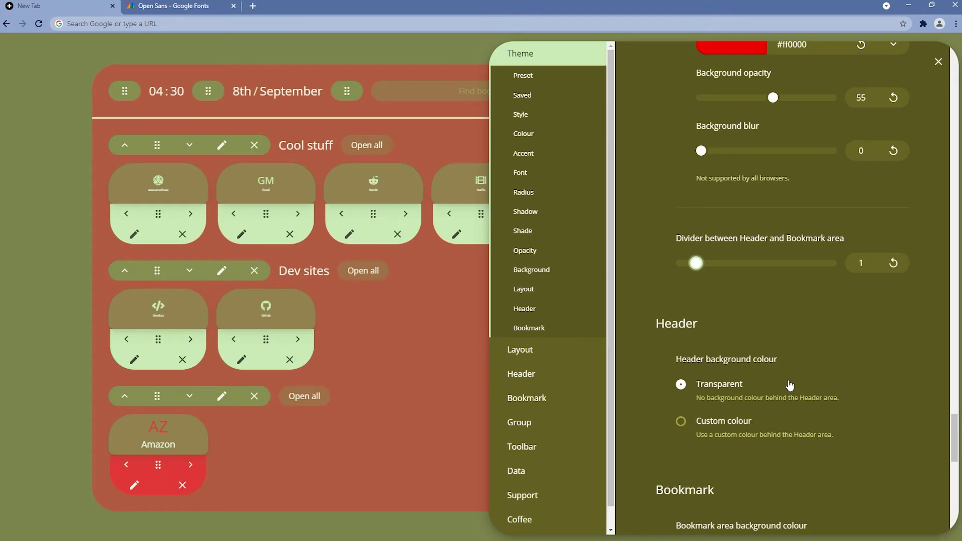
drag(957, 425, 957, 446)
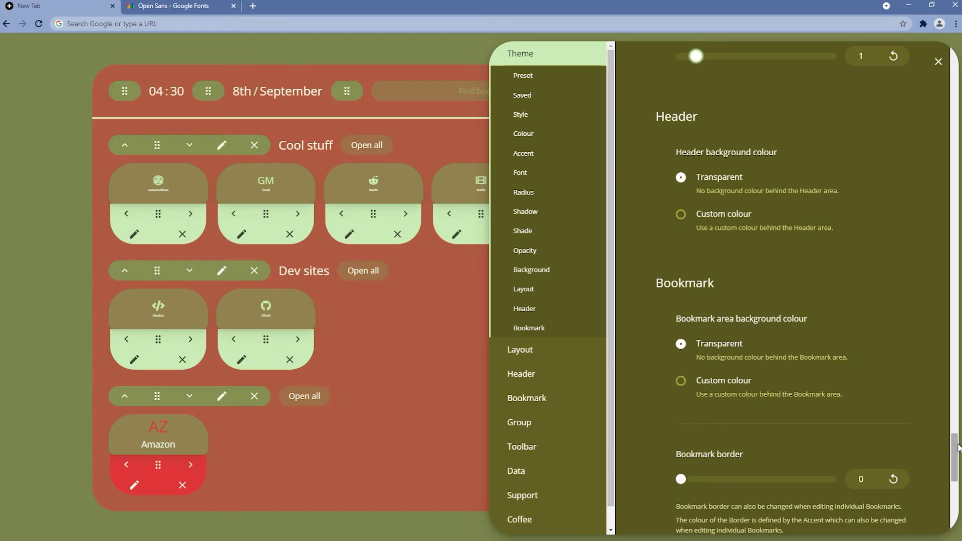
drag(956, 441, 956, 453)
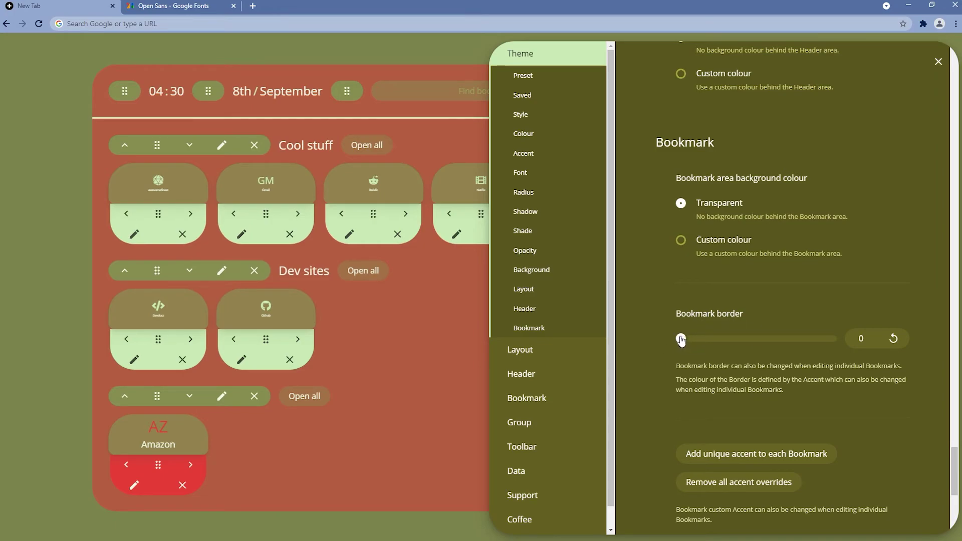
drag(679, 339, 690, 340)
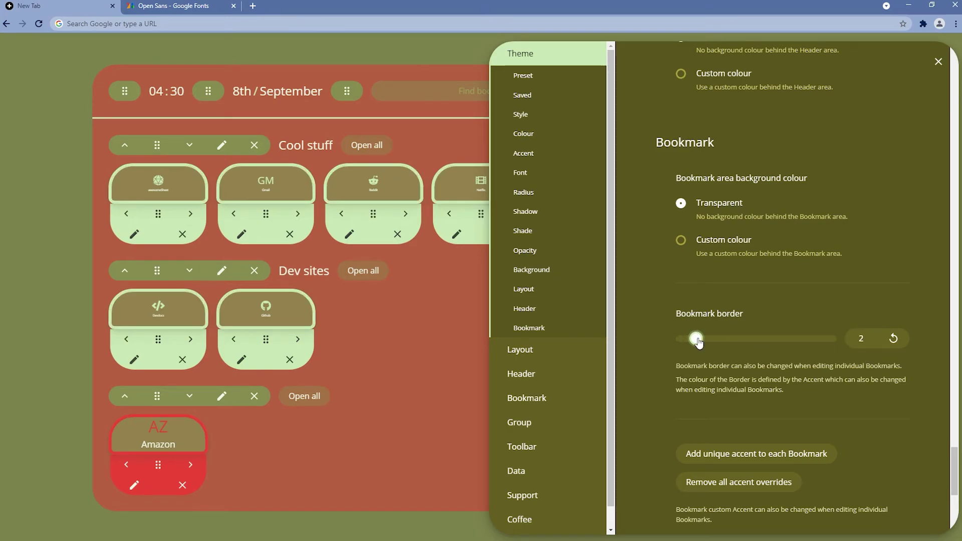
mouse_move(694, 341)
mouse_down()
mouse_move(708, 339)
mouse_move(697, 339)
mouse_up()
scroll(832, 418, down, 2)
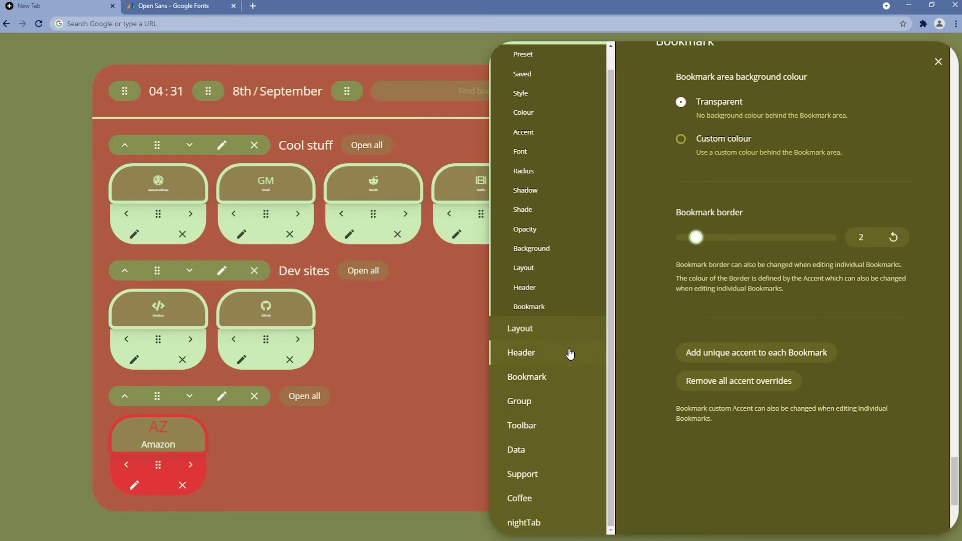
Export a backup of nightTab data from the Data section and dismiss the downloads bar
click(535, 449)
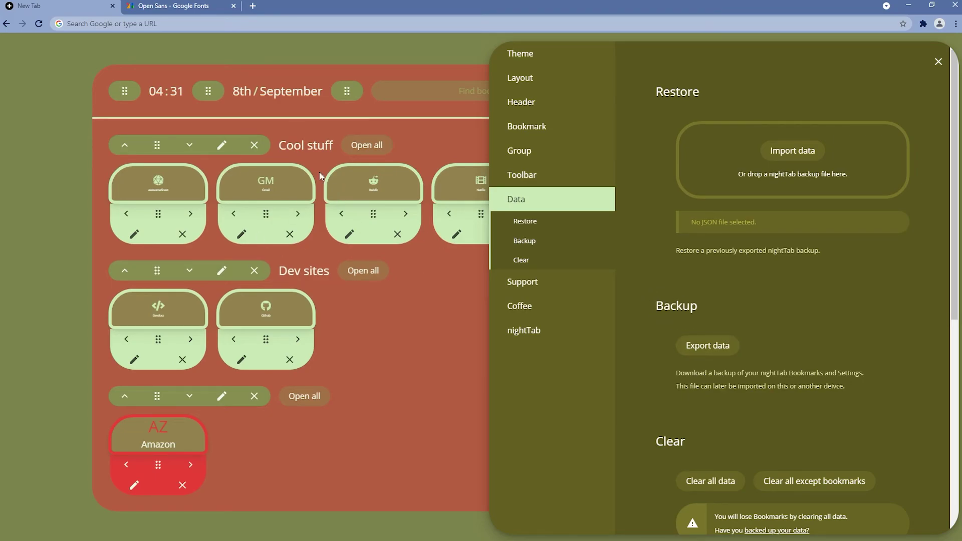
click(691, 352)
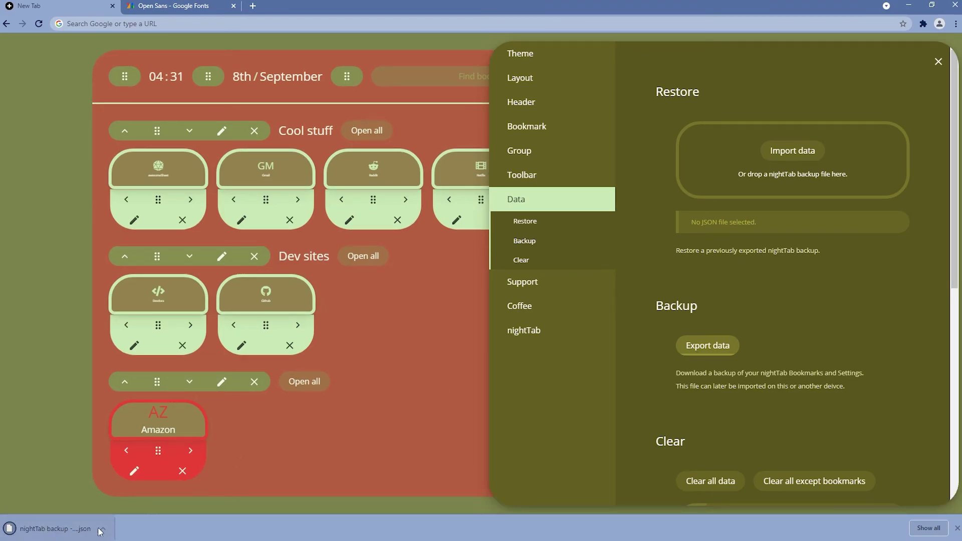
click(958, 528)
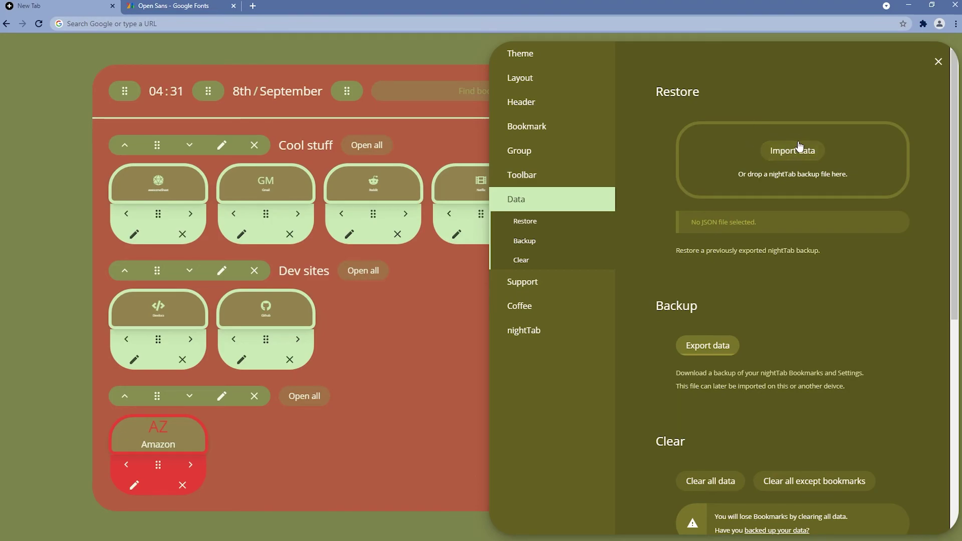
Import theme7.json and restore its bookmarks, theme and settings
click(798, 148)
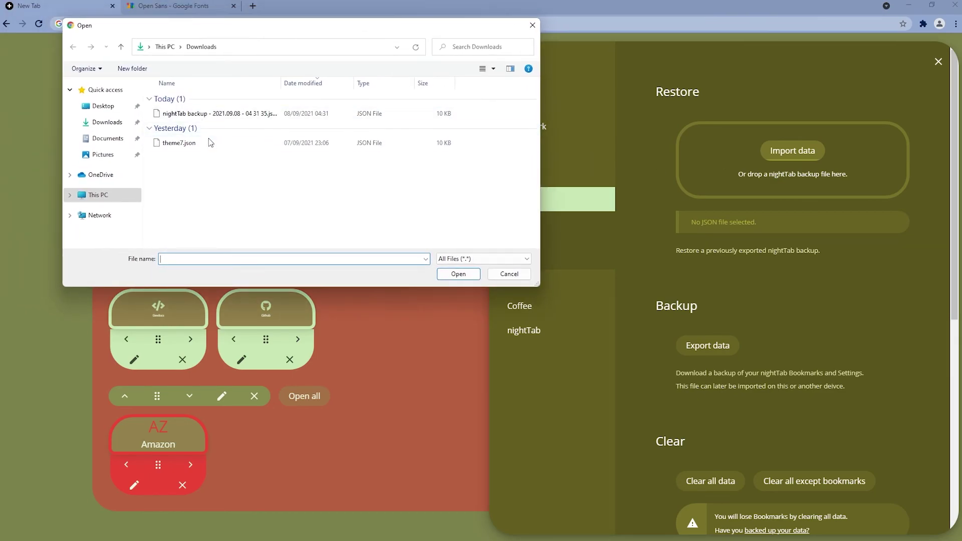
click(210, 143)
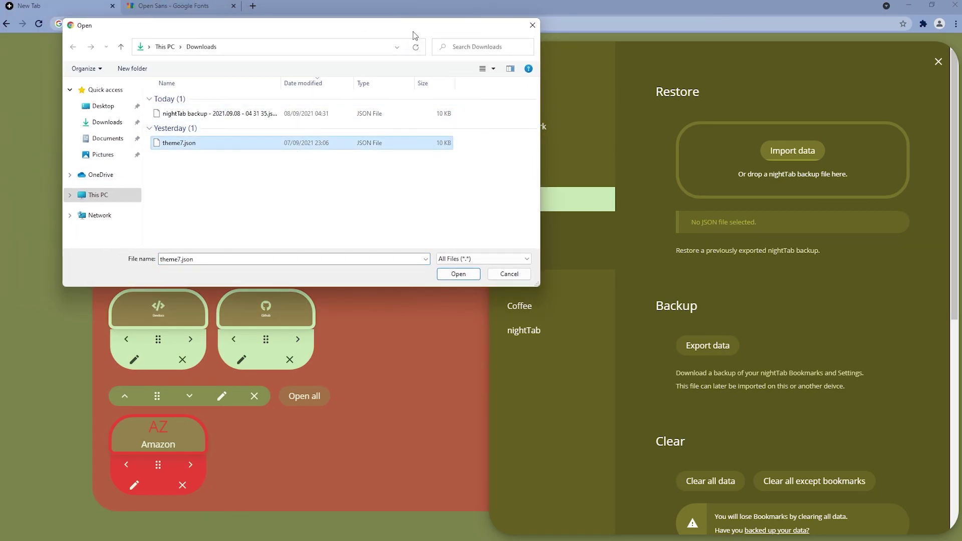
drag(415, 31, 494, 106)
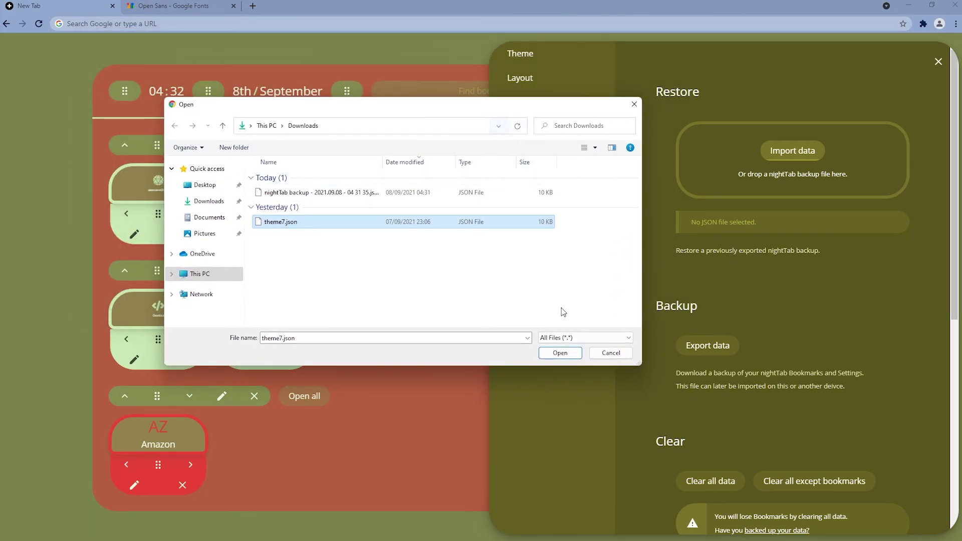
click(556, 352)
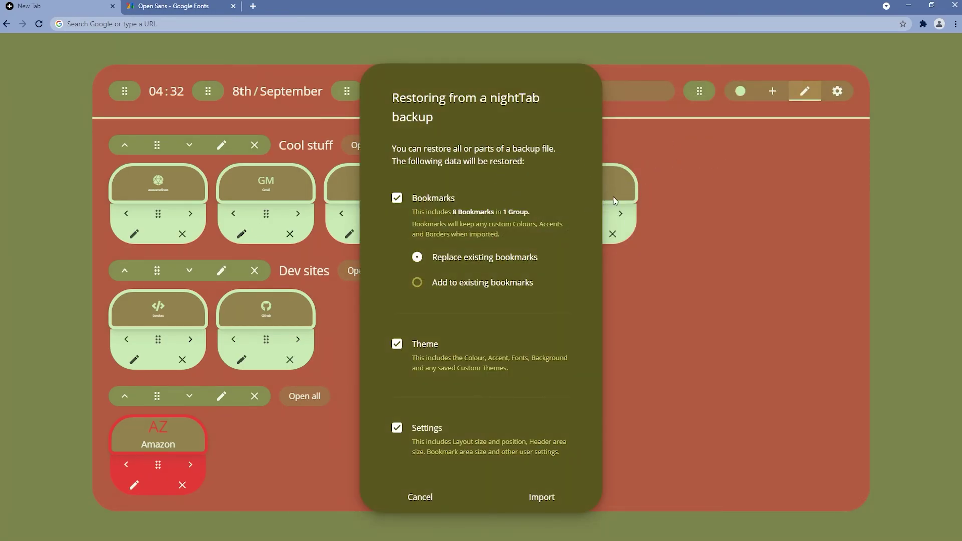
click(545, 497)
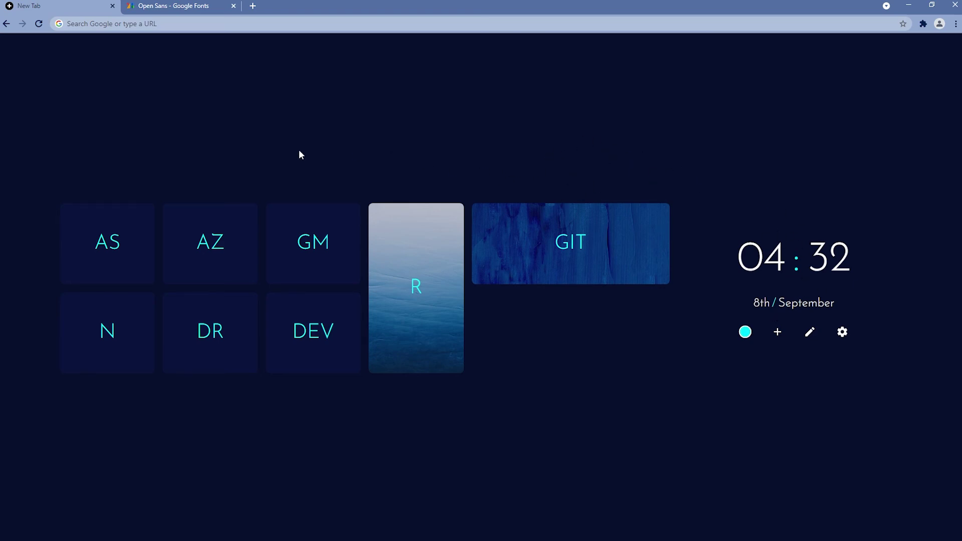
Clear all nightTab bookmarks and settings from the Data section, confirming the wipe
click(853, 324)
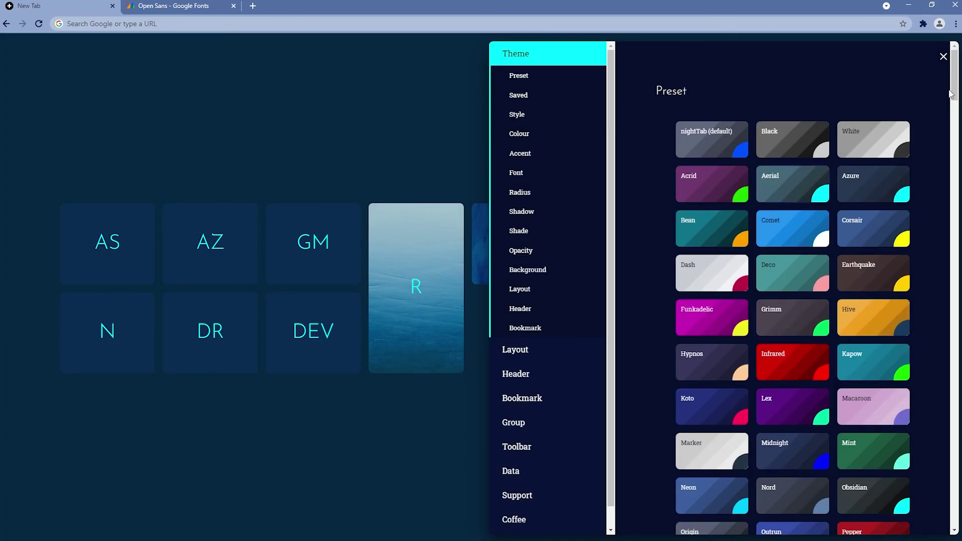
drag(614, 77, 617, 184)
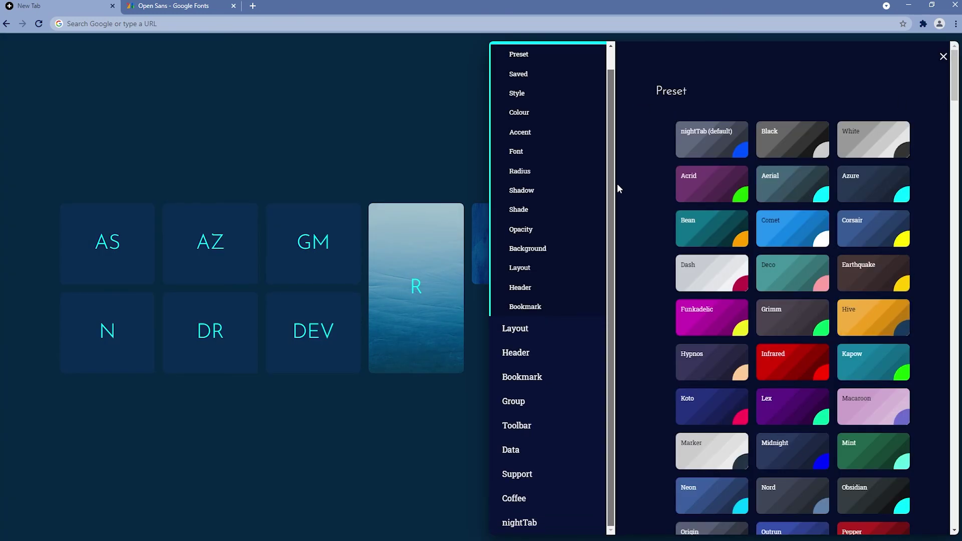
click(511, 450)
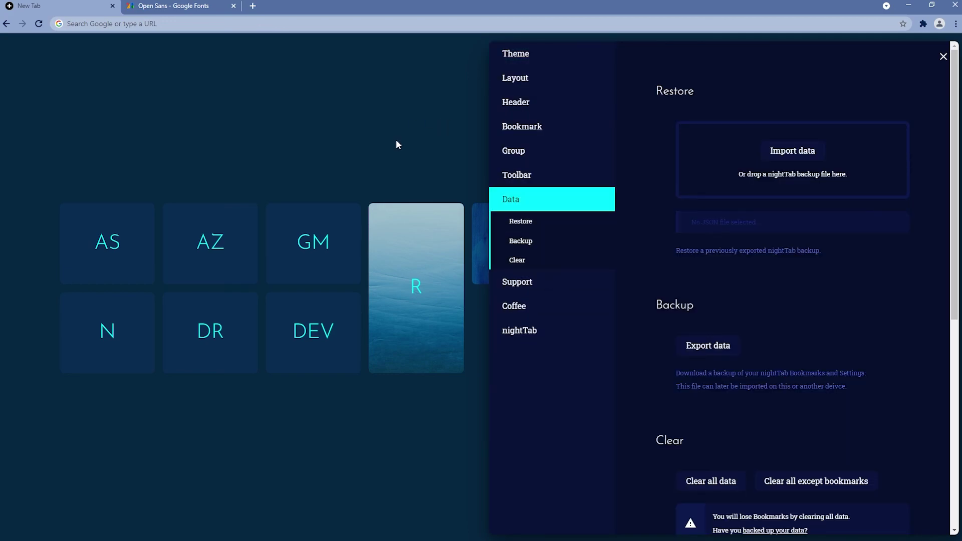
drag(955, 156, 958, 247)
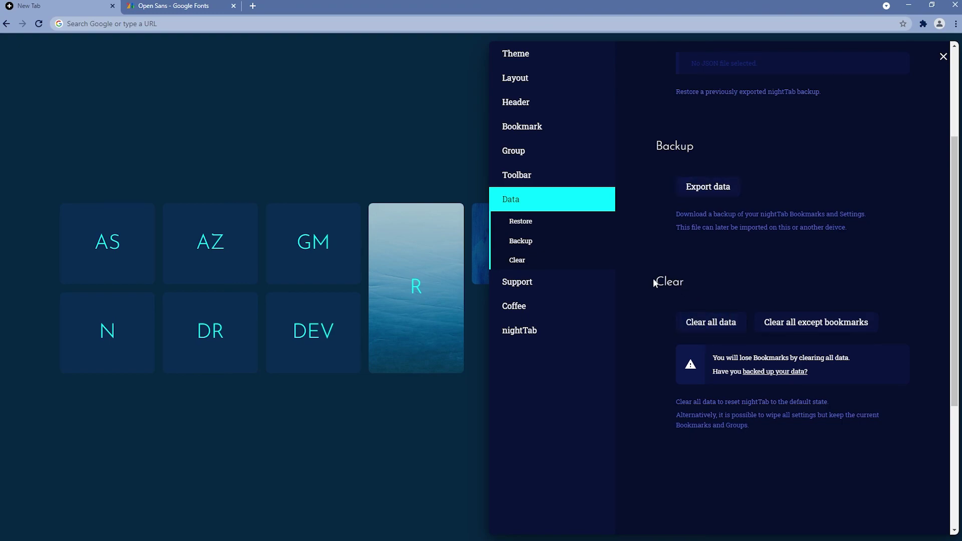
click(709, 322)
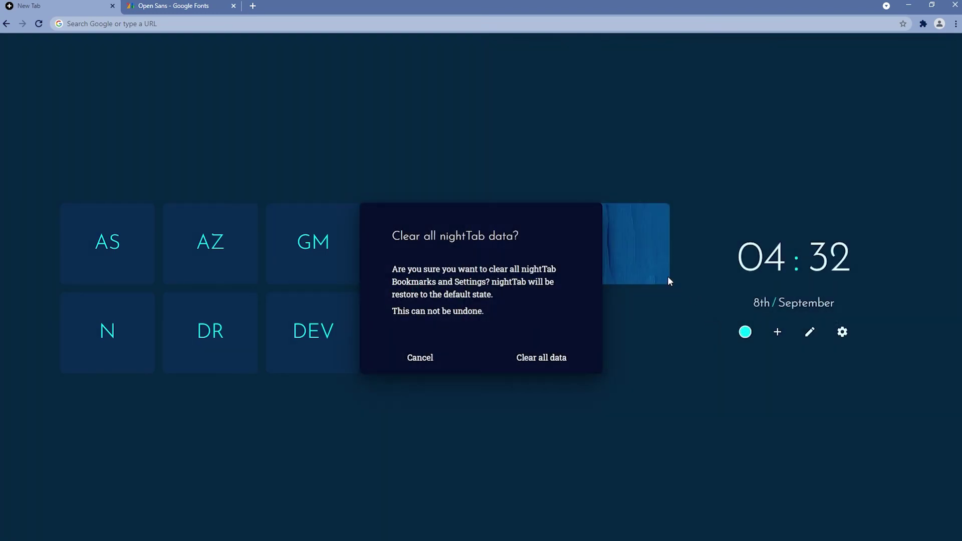
click(563, 361)
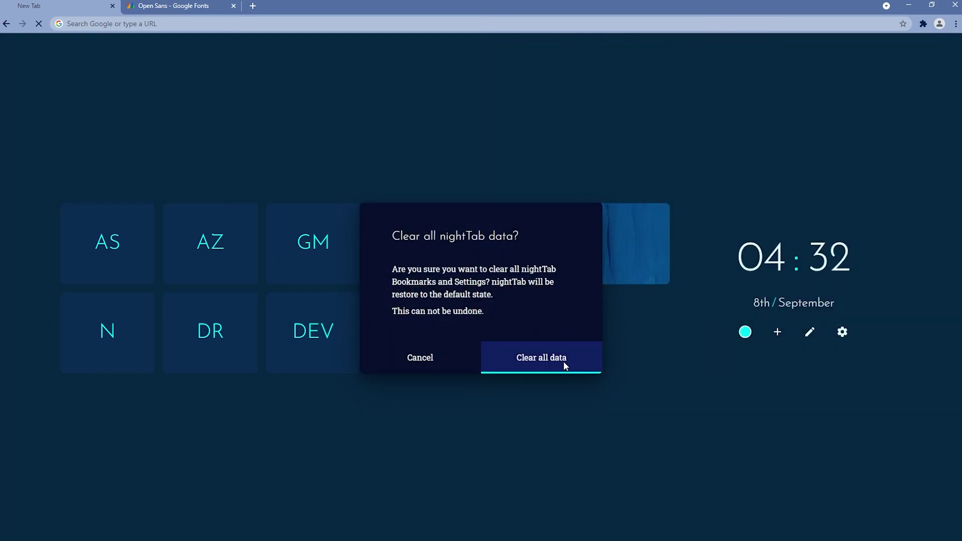